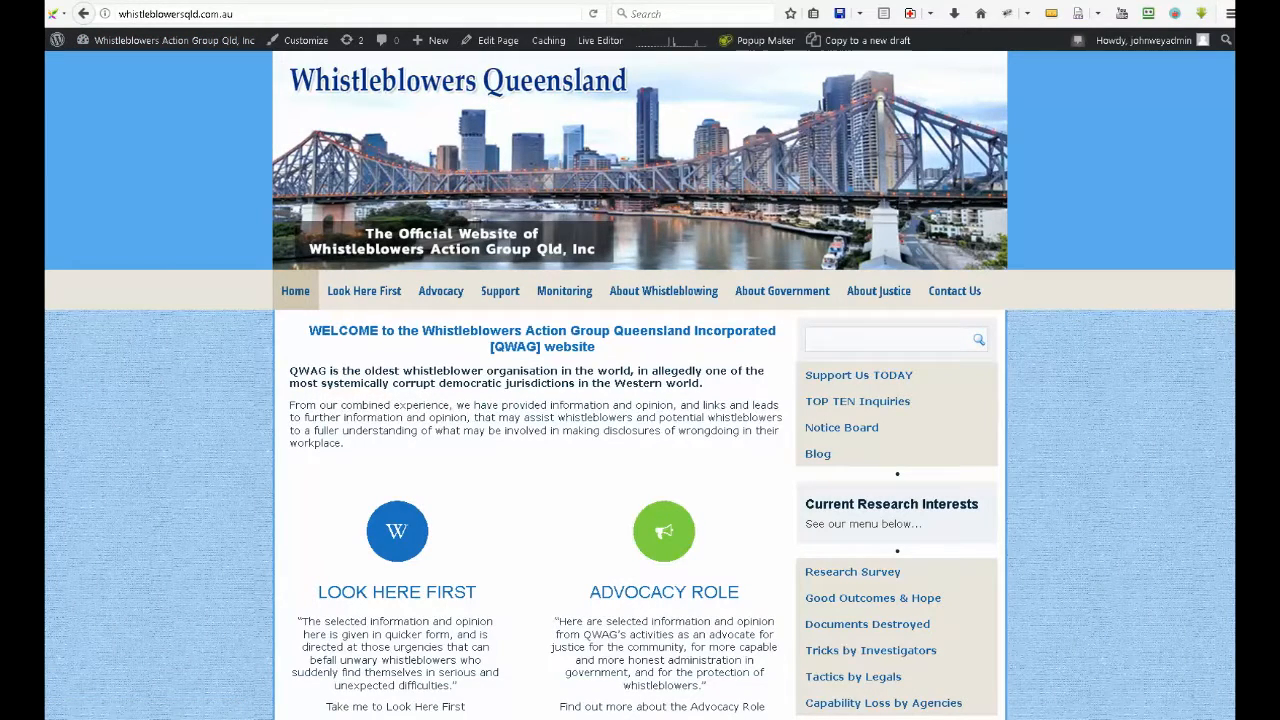
Go to the Submissions page in the Advocacy section of the website and open it for editing.
{"action": "mouse_move", "coordinate": [446, 296]}
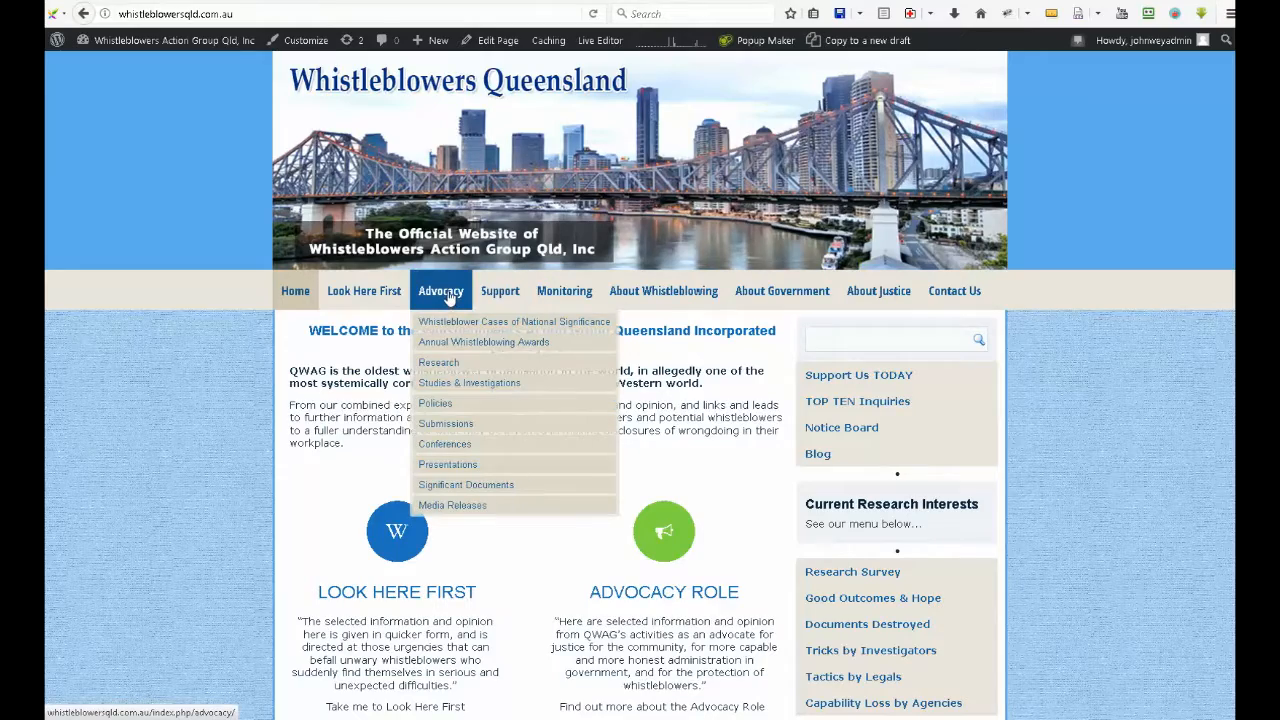
{"action": "mouse_move", "coordinate": [446, 428]}
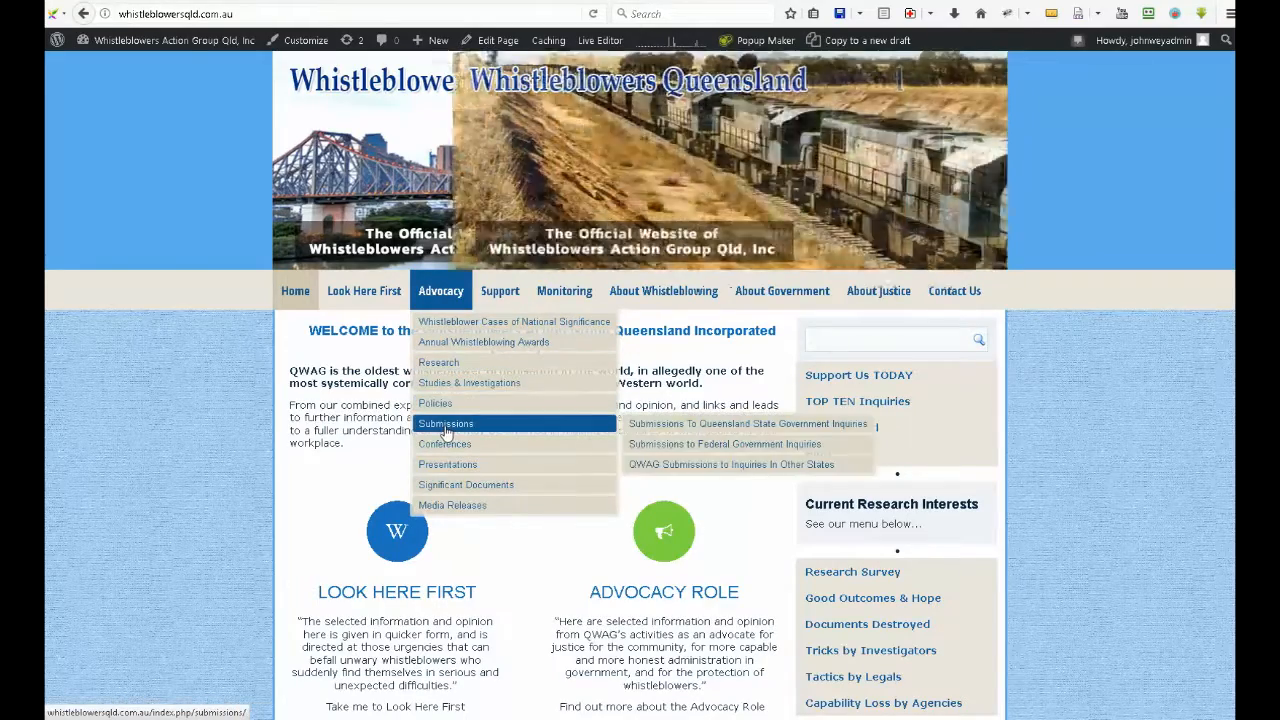
{"action": "left_click", "coordinate": [446, 425]}
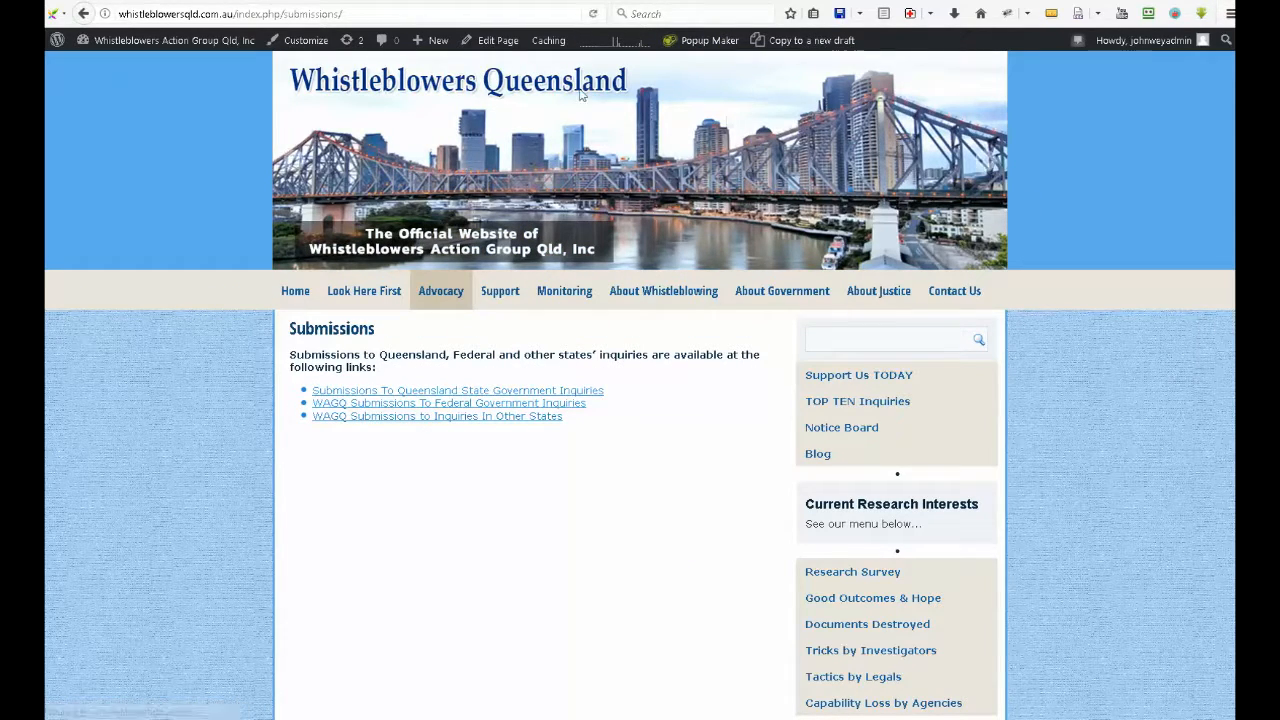
{"action": "left_click", "coordinate": [490, 42]}
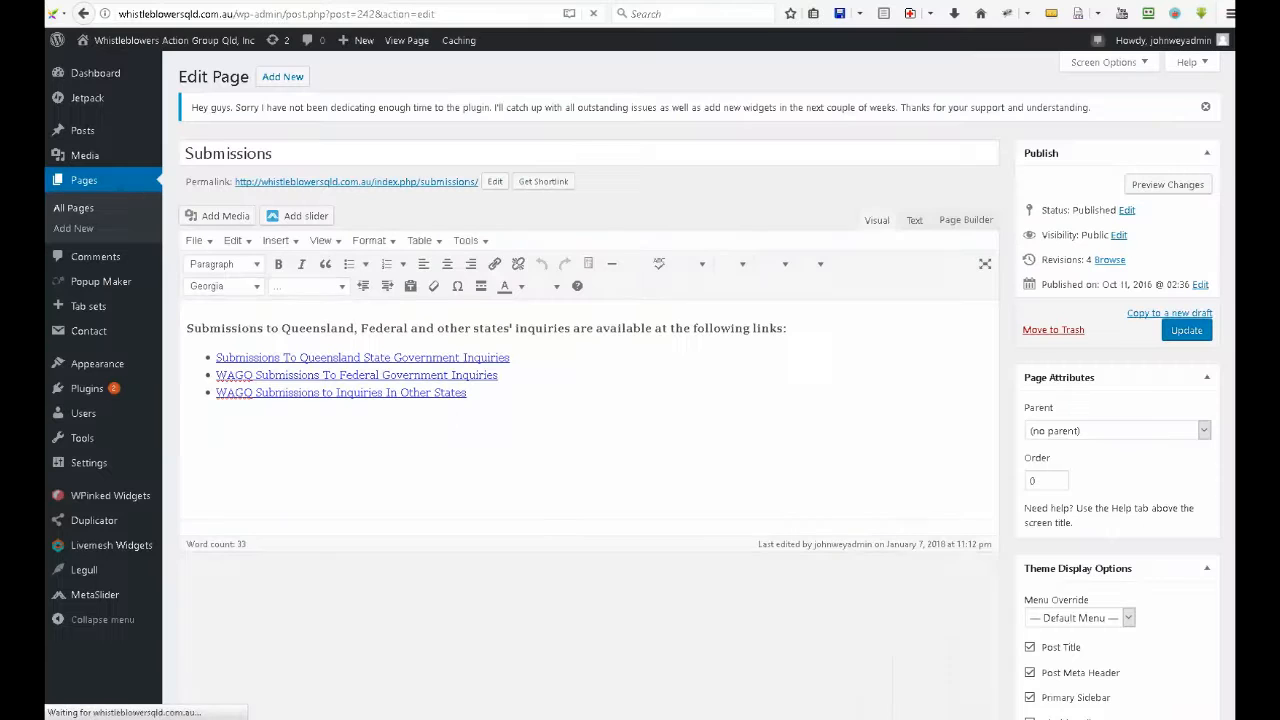
Add the paragraph "Further information to be provided at a later date." below the bulleted links and update the page.
{"action": "left_click", "coordinate": [539, 456]}
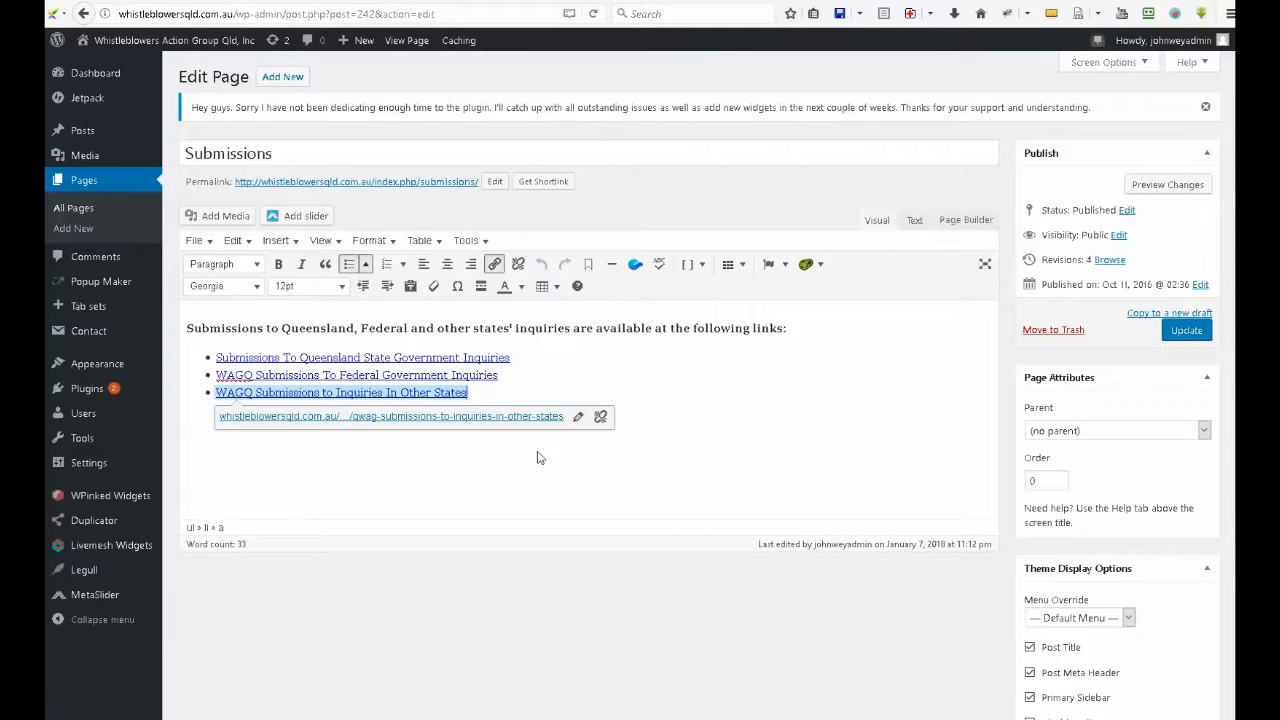
{"action": "key", "text": "Return"}
{"action": "key", "text": "Return"}
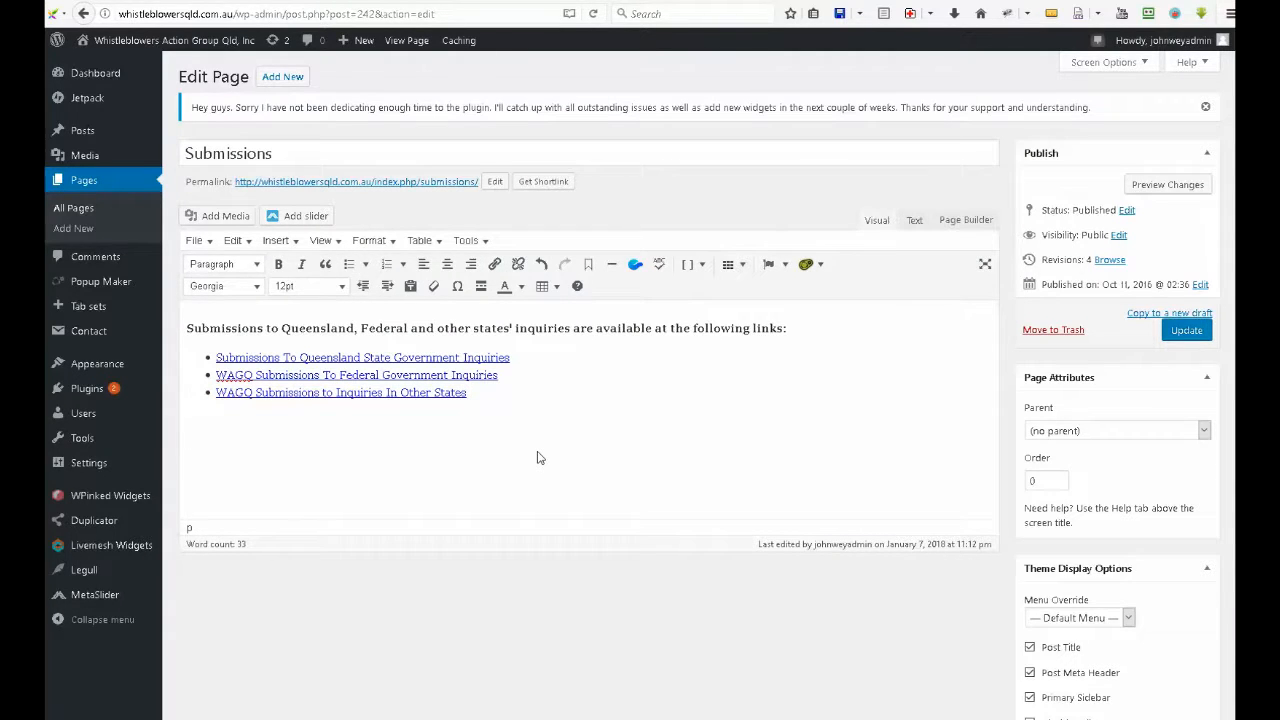
{"action": "type", "text": "Further information to be provid"}
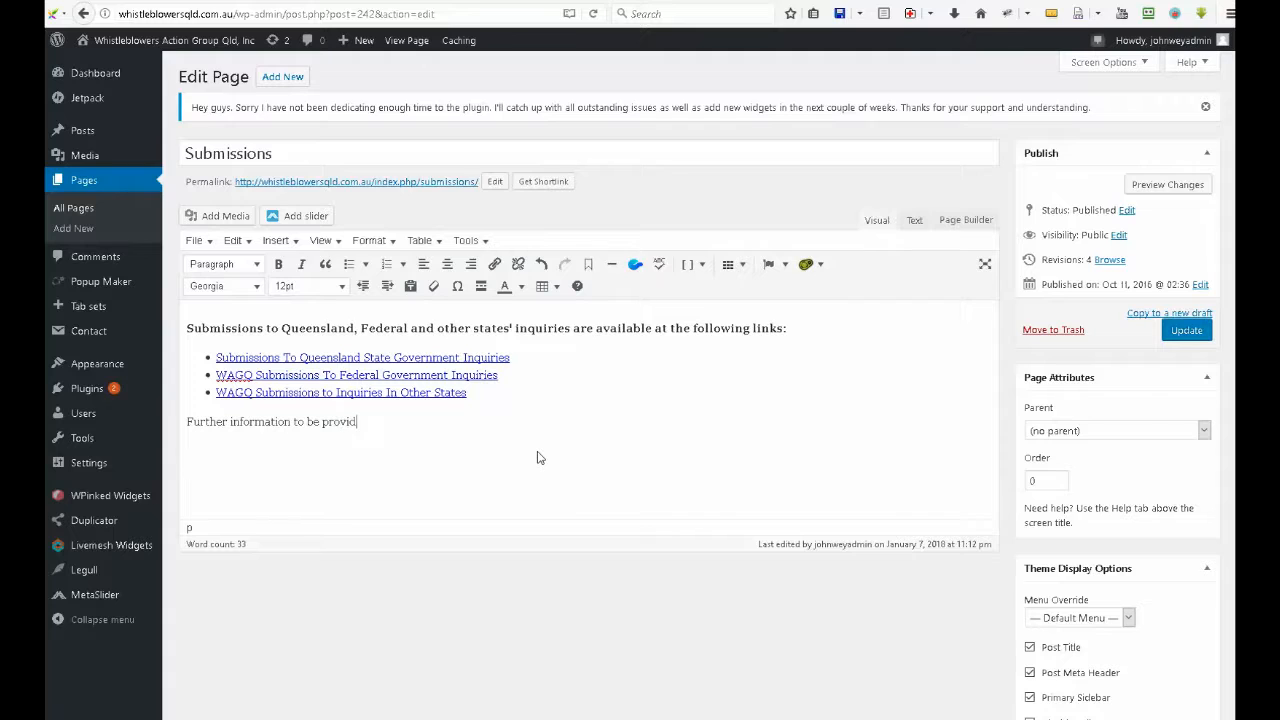
{"action": "type", "text": "ed at a later date."}
{"action": "left_click", "coordinate": [1180, 333]}
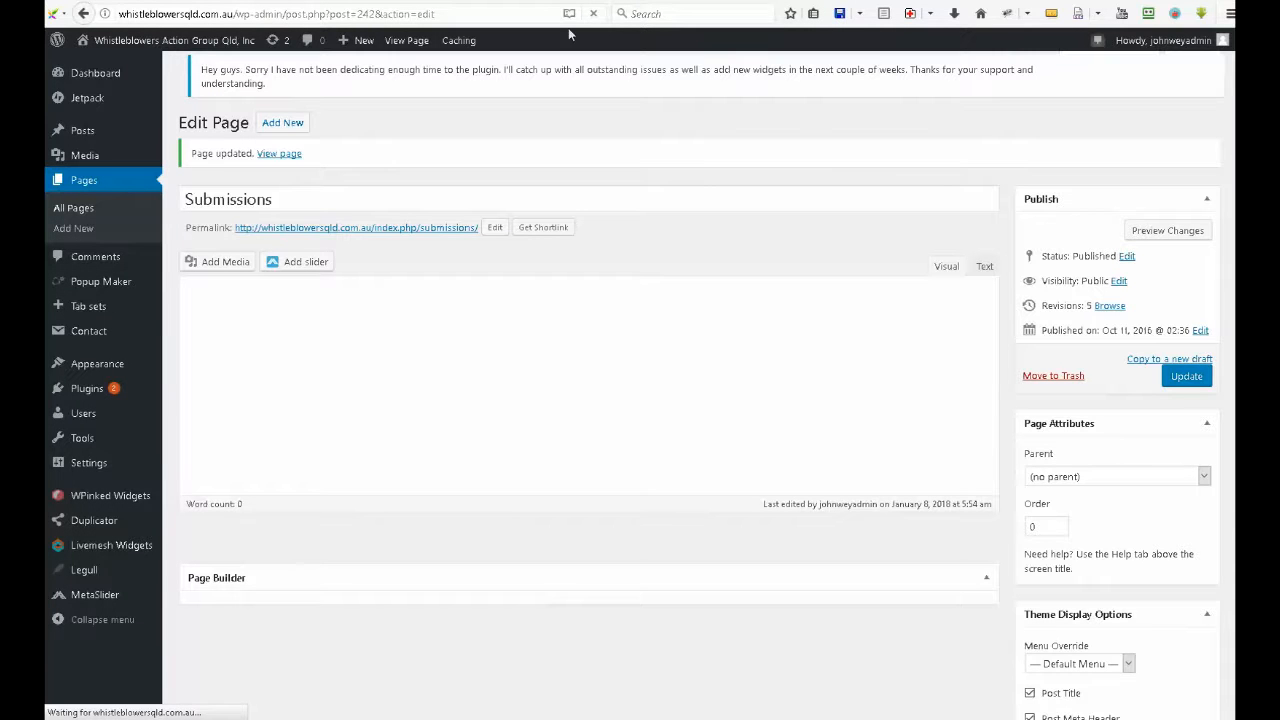
View the live Submissions page and check the paragraph below the list of links.
{"action": "left_click", "coordinate": [281, 147]}
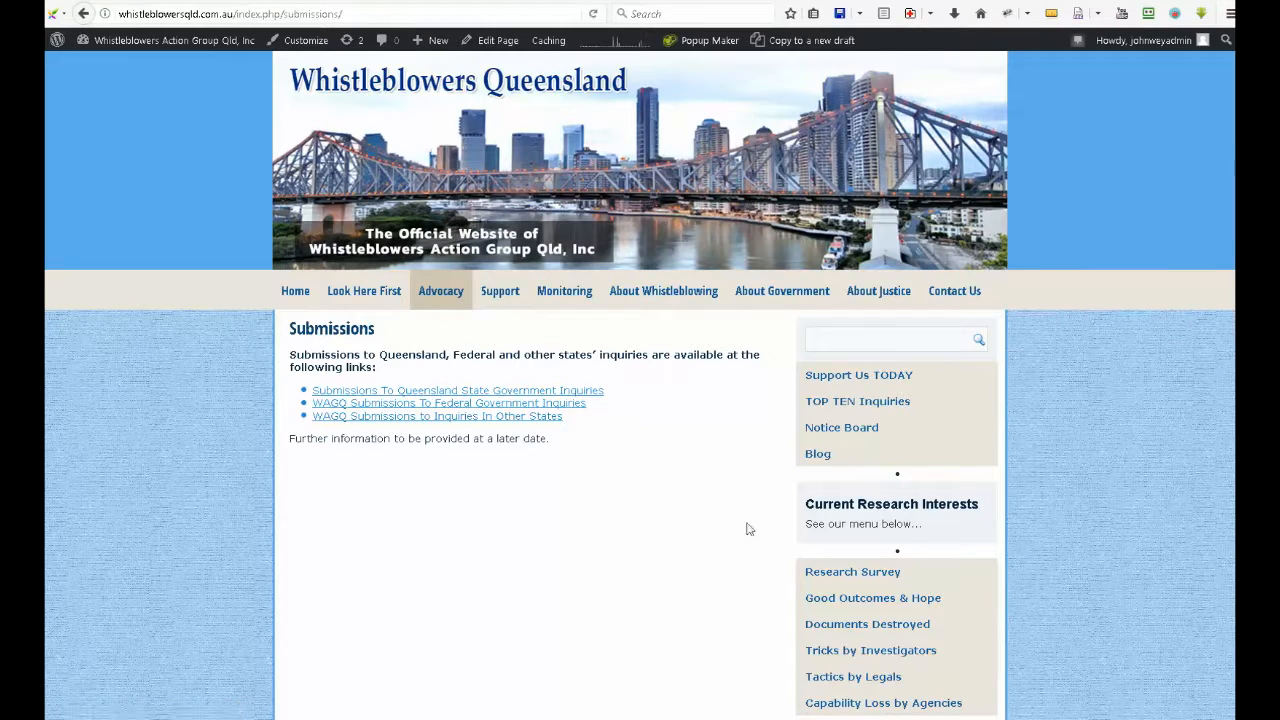
{"action": "triple_click", "coordinate": [491, 438]}
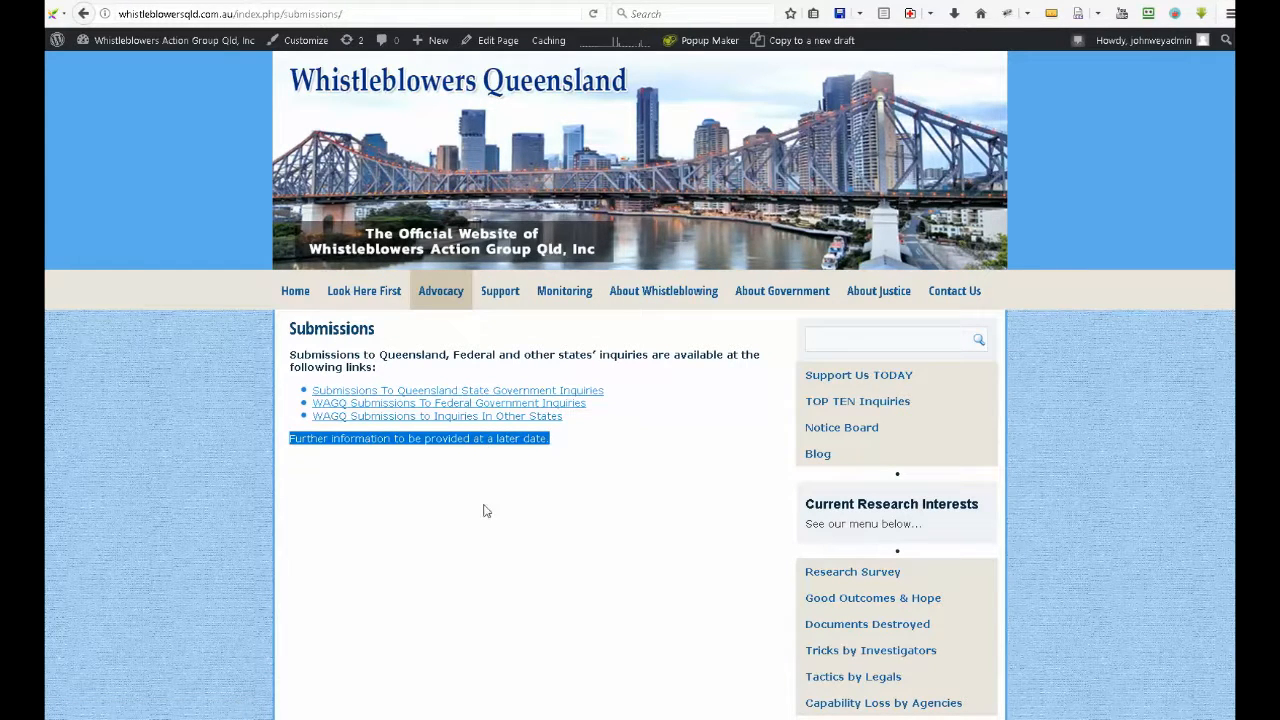
{"action": "left_click", "coordinate": [487, 509]}
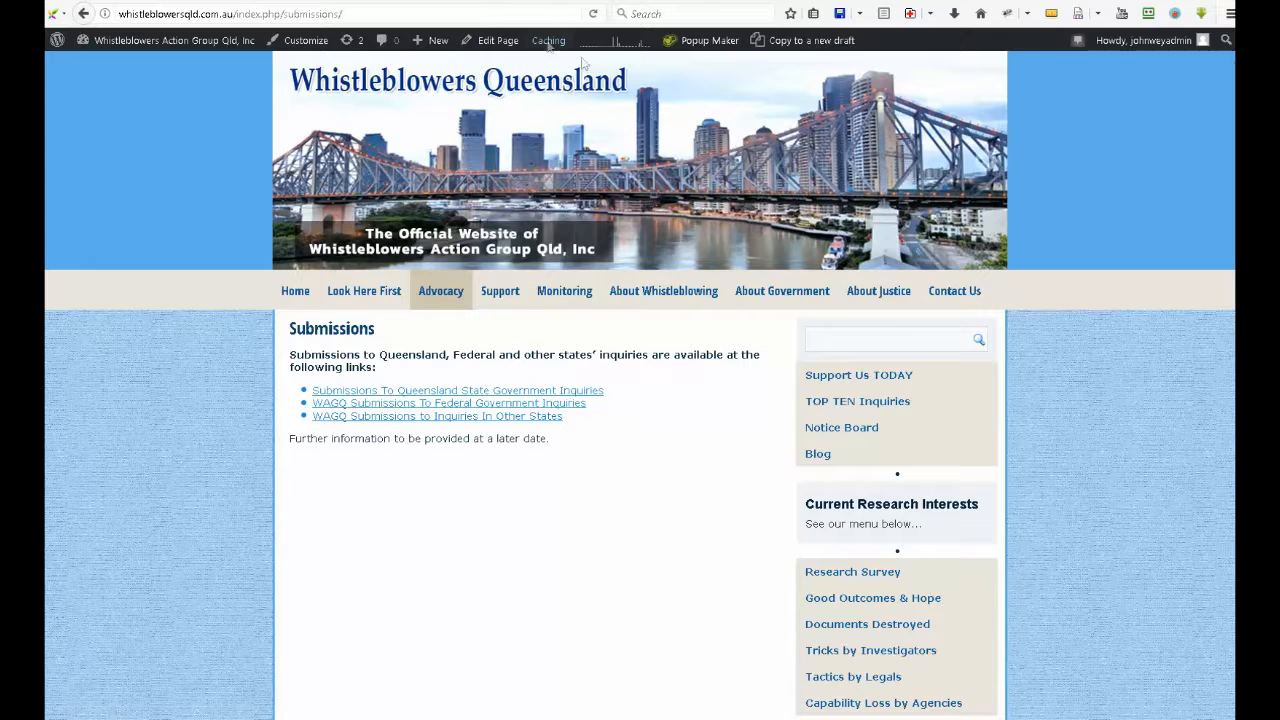
Create a new page titled "The Name of the New Page".
{"action": "mouse_move", "coordinate": [426, 45]}
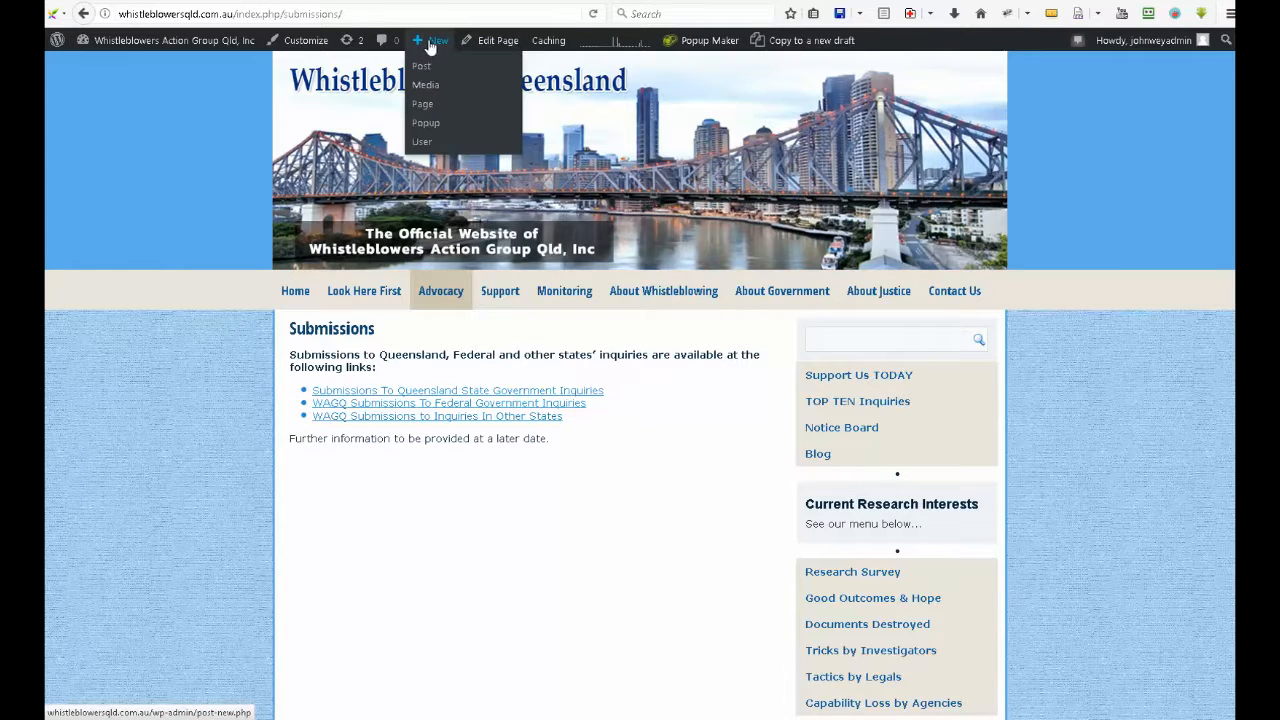
{"action": "left_click", "coordinate": [428, 106]}
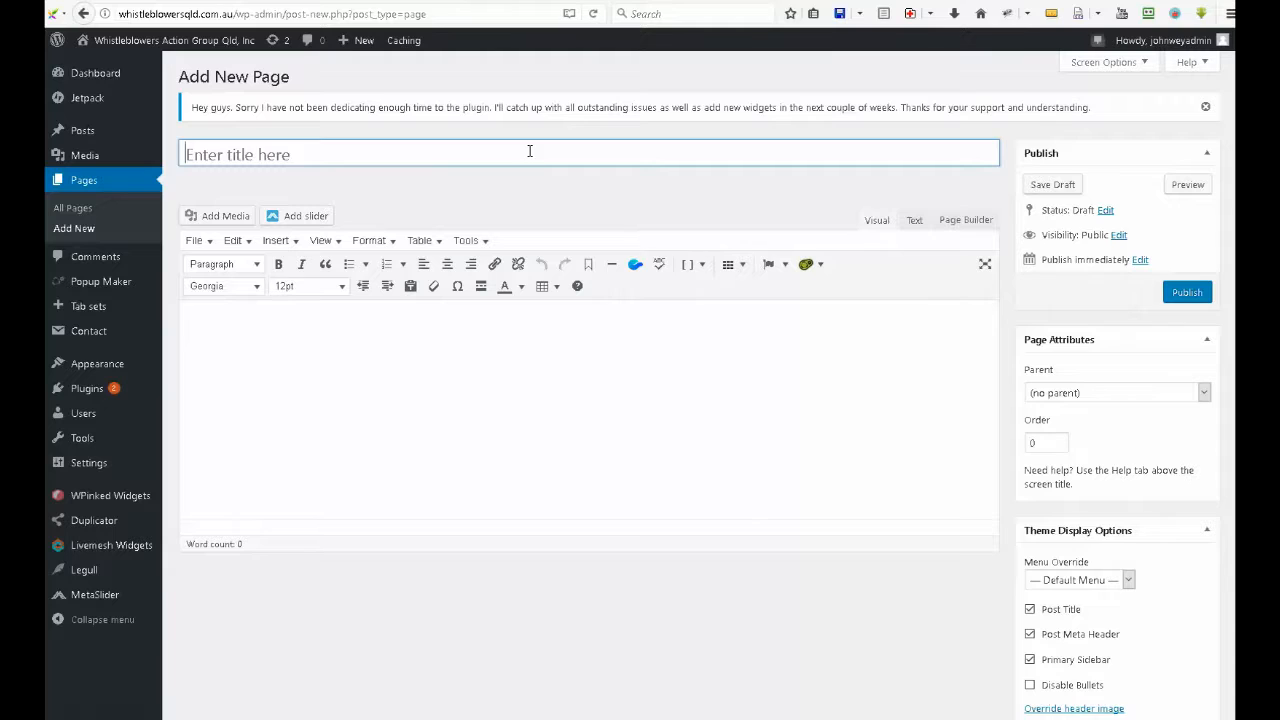
{"action": "type", "text": "The Name "}
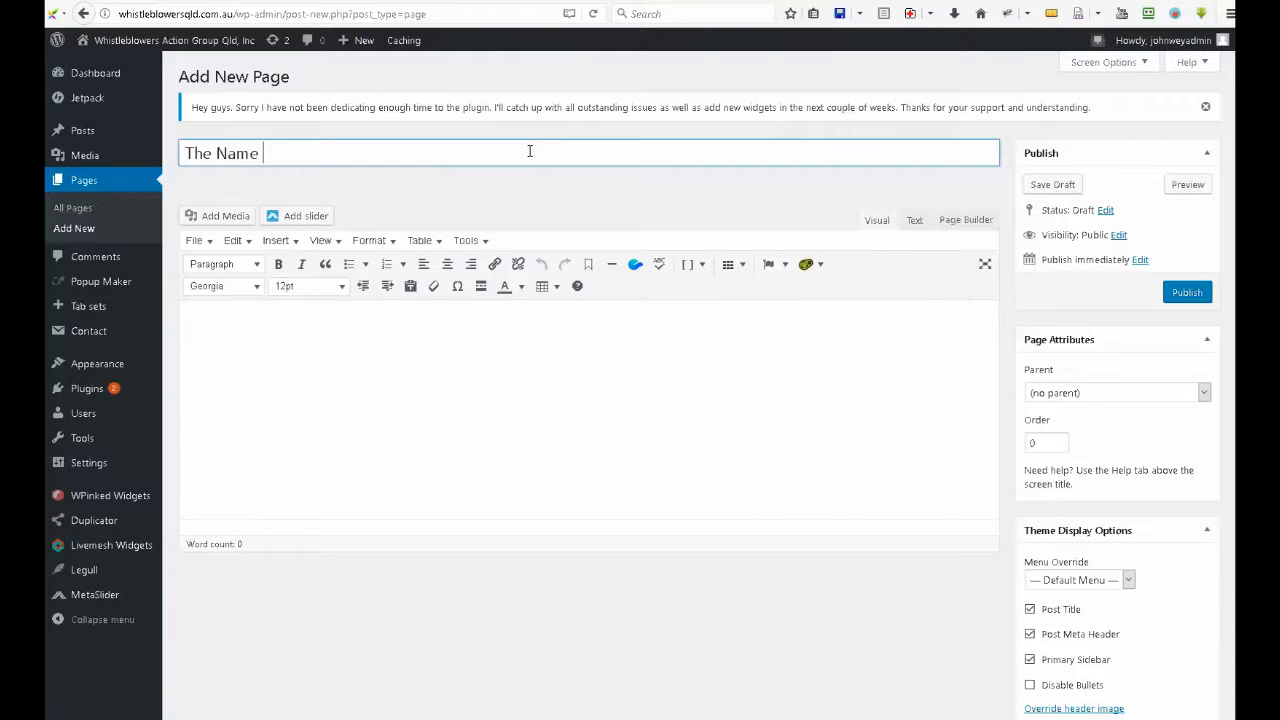
{"action": "type", "text": "of the New Page"}
Write the bold opening paragraph "THE FIRST PARAGRAPH content of the new page." in the page body.
{"action": "left_click", "coordinate": [468, 350]}
{"action": "key", "text": "ctrl+b"}
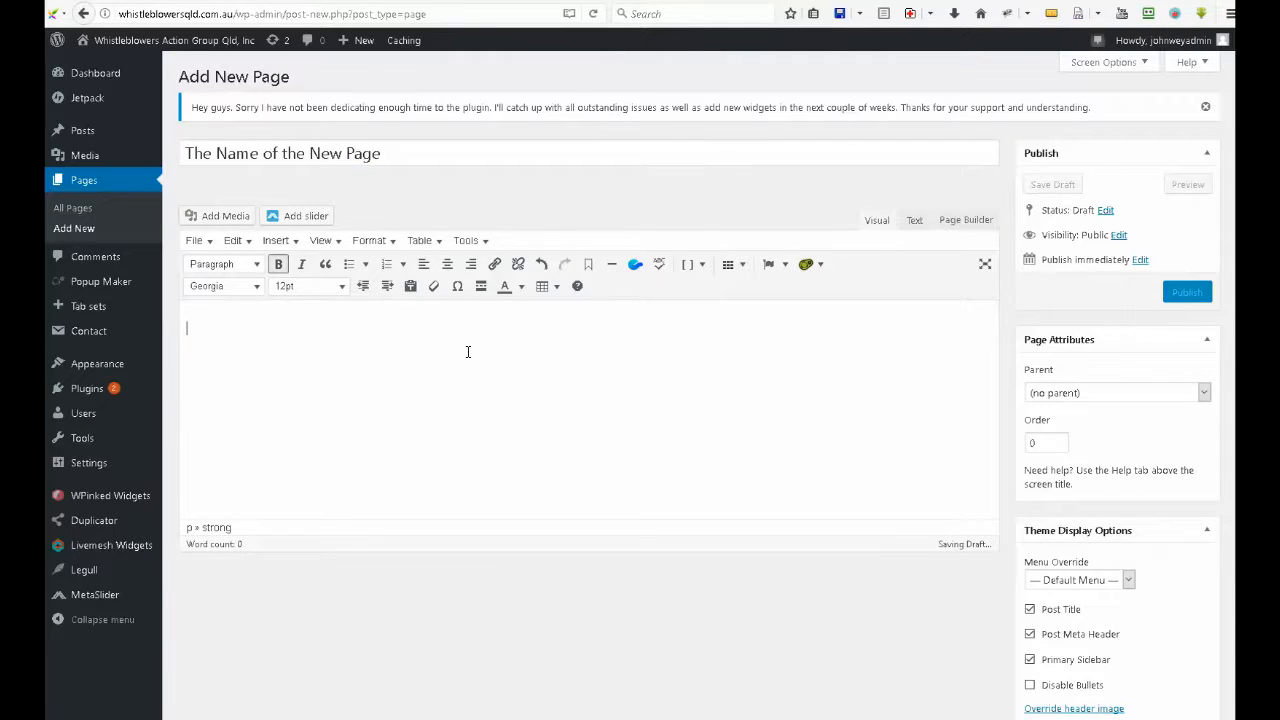
{"action": "type", "text": "THE FRIT"}
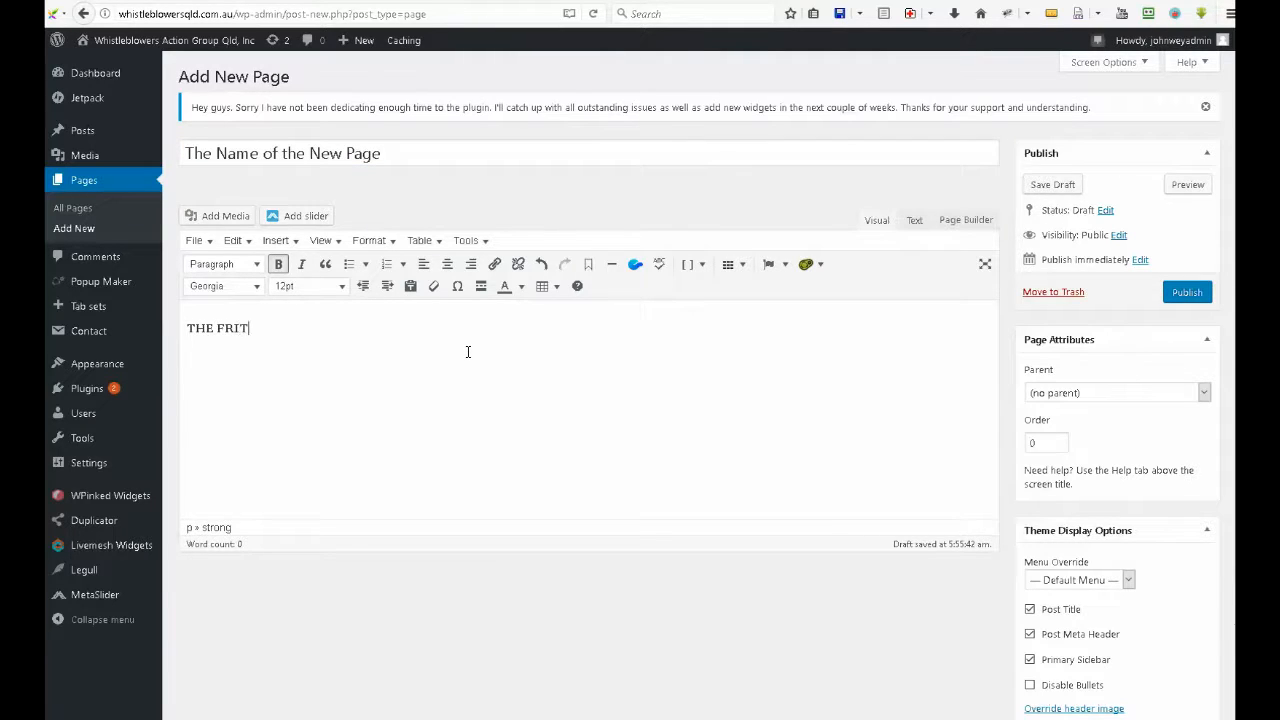
{"action": "key", "text": "BackSpace"}
{"action": "key", "text": "BackSpace"}
{"action": "type", "text": "RS"}
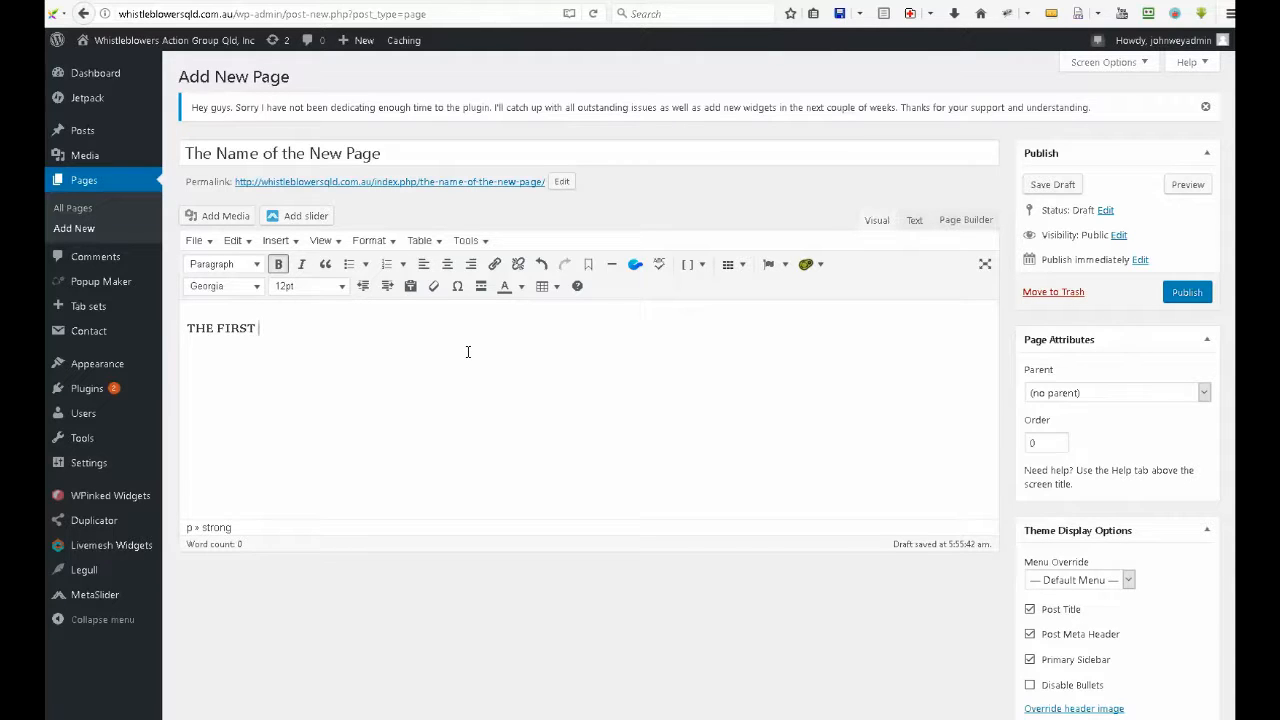
{"action": "type", "text": "T PARAGRAPH content of the new page."}
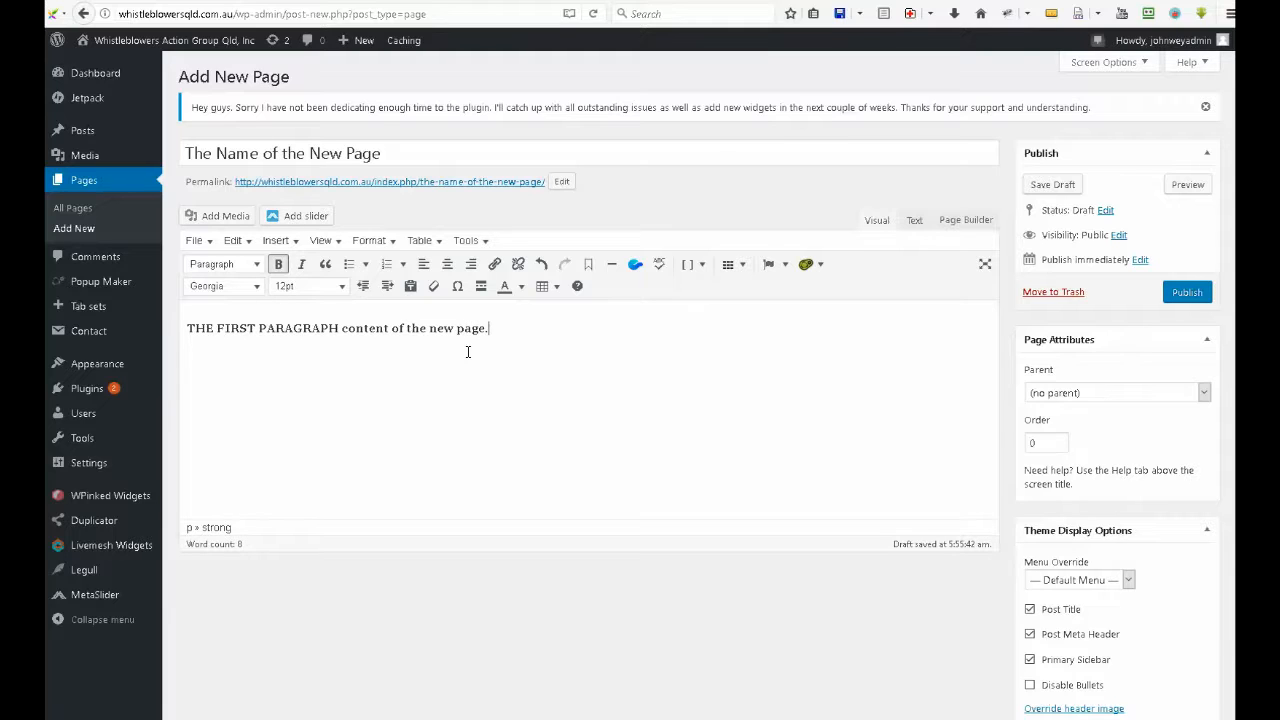
Add a second, regular-weight paragraph reading "Subsequent content." and publish the page.
{"action": "key", "text": "Return"}
{"action": "type", "text": "Subsequ"}
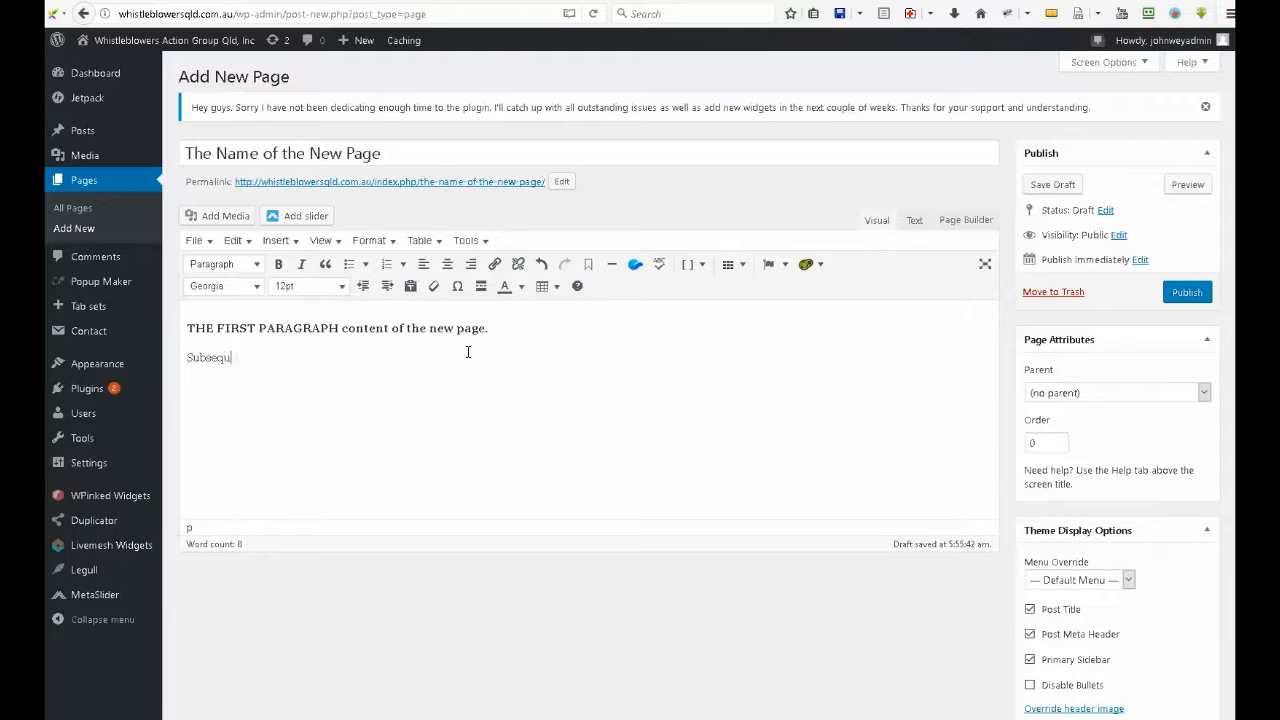
{"action": "type", "text": "ent content."}
{"action": "left_click", "coordinate": [1178, 294]}
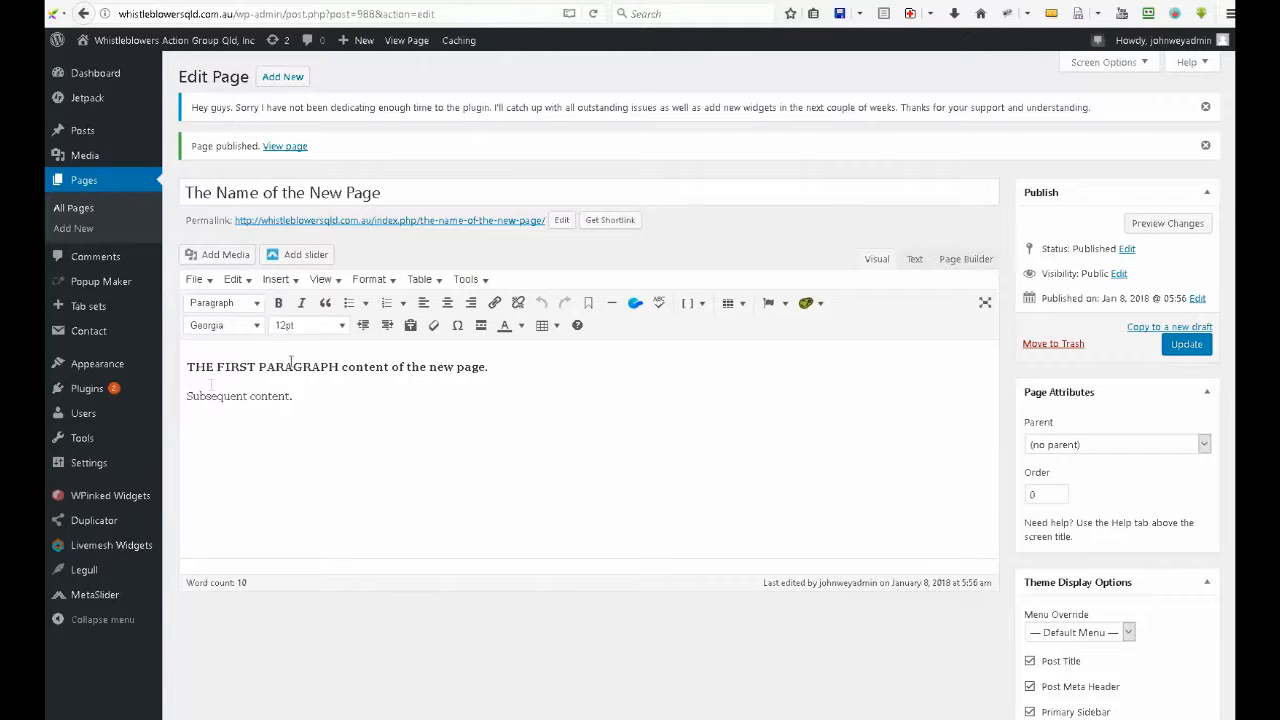
Add a line above the first paragraph, write "Adding an image" on it and undo that text.
{"action": "left_click", "coordinate": [187, 367]}
{"action": "key", "text": "Return"}
{"action": "key", "text": "ctrl+b"}
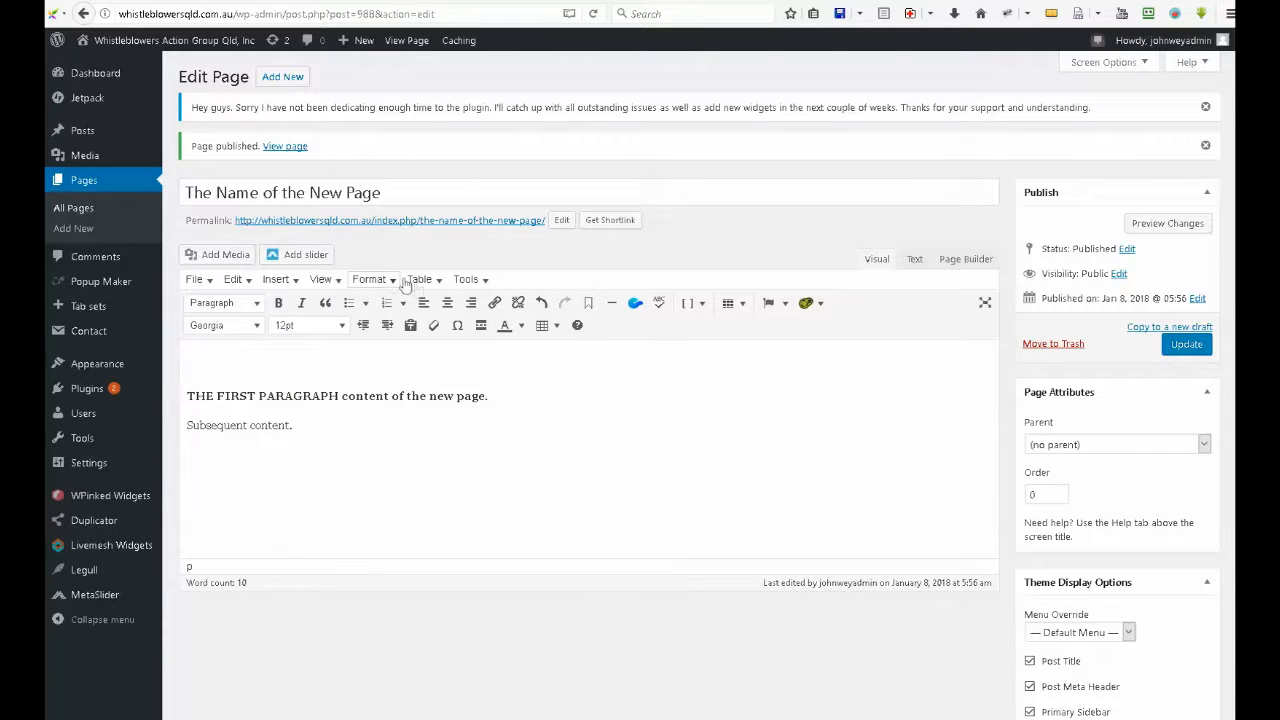
{"action": "type", "text": "Adding an image"}
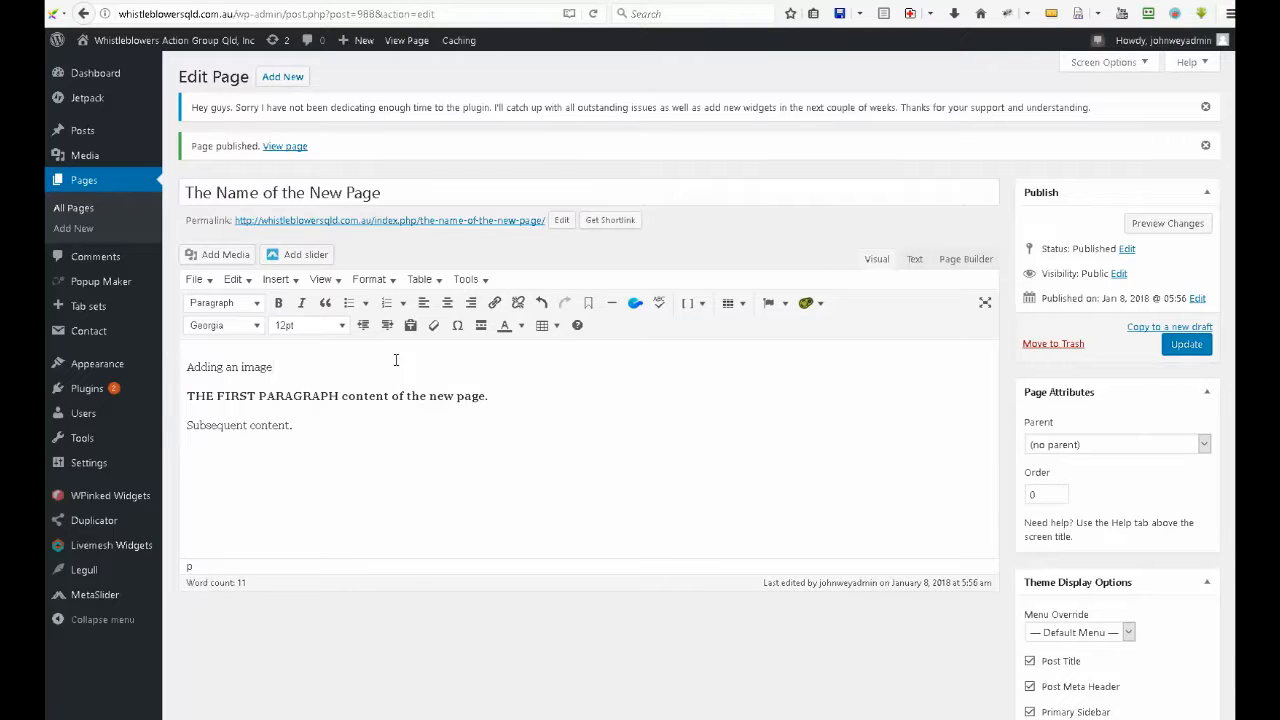
{"action": "key", "text": "ctrl+z"}
Insert the turtle banner slide-03.jpg from the media library above the first paragraph.
{"action": "left_click", "coordinate": [224, 258]}
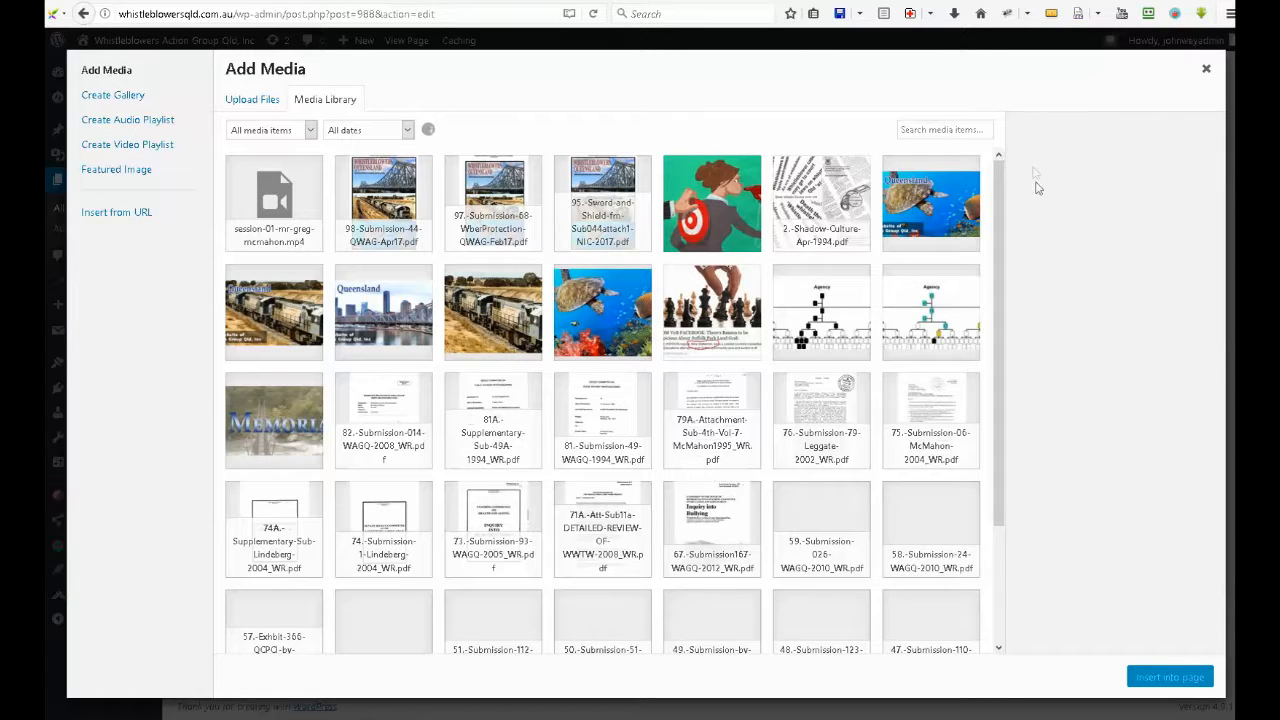
{"action": "left_click", "coordinate": [932, 220]}
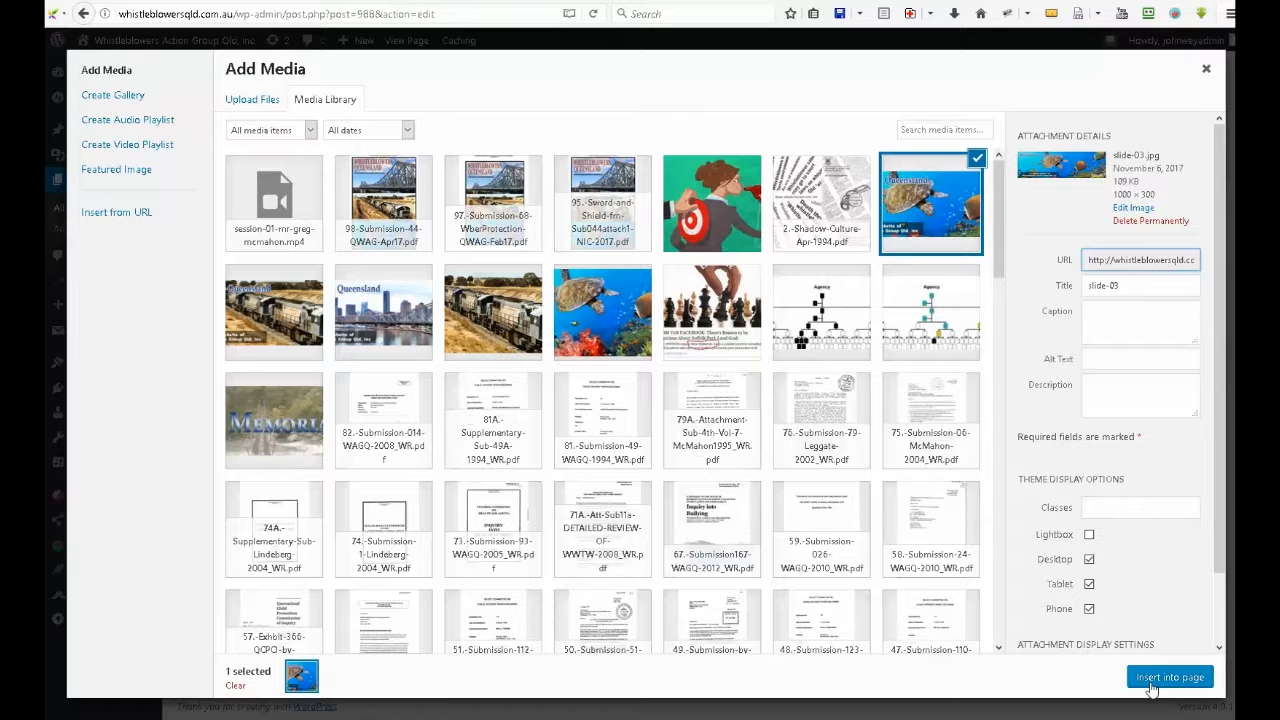
{"action": "left_click", "coordinate": [1151, 684]}
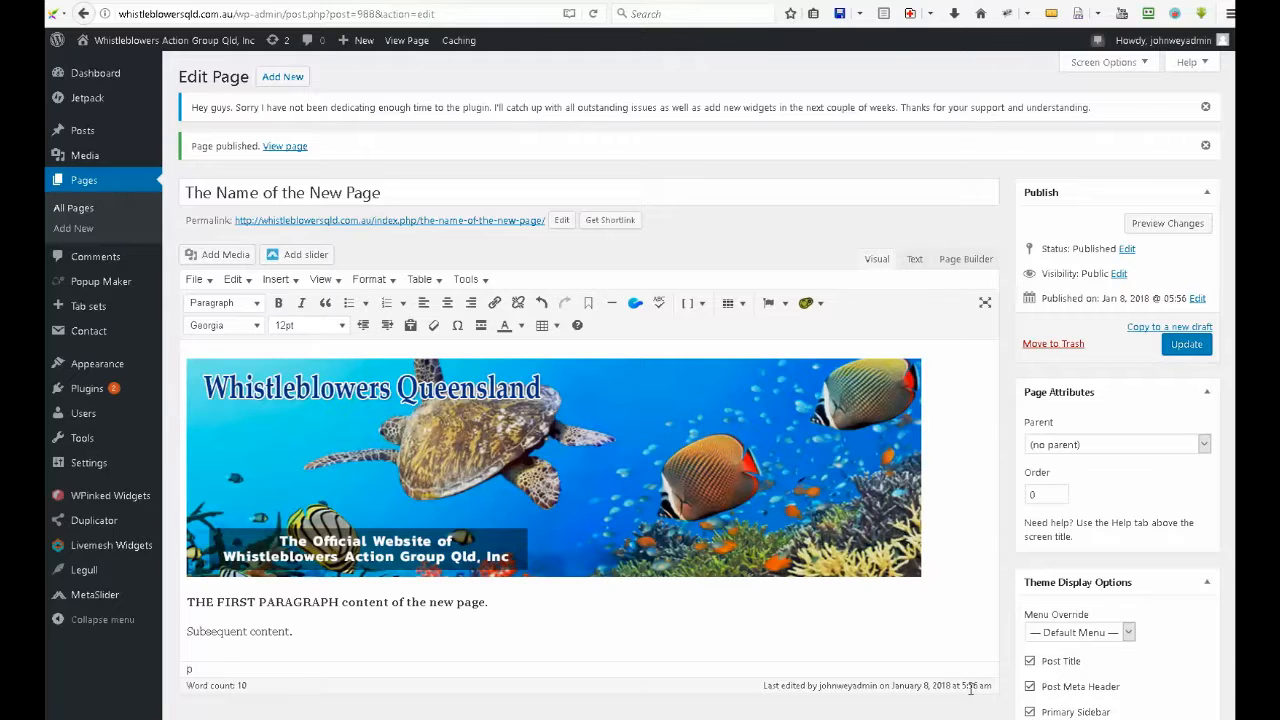
Delete the turtle banner image from the page and add an empty line above the first paragraph.
{"action": "left_click", "coordinate": [835, 477]}
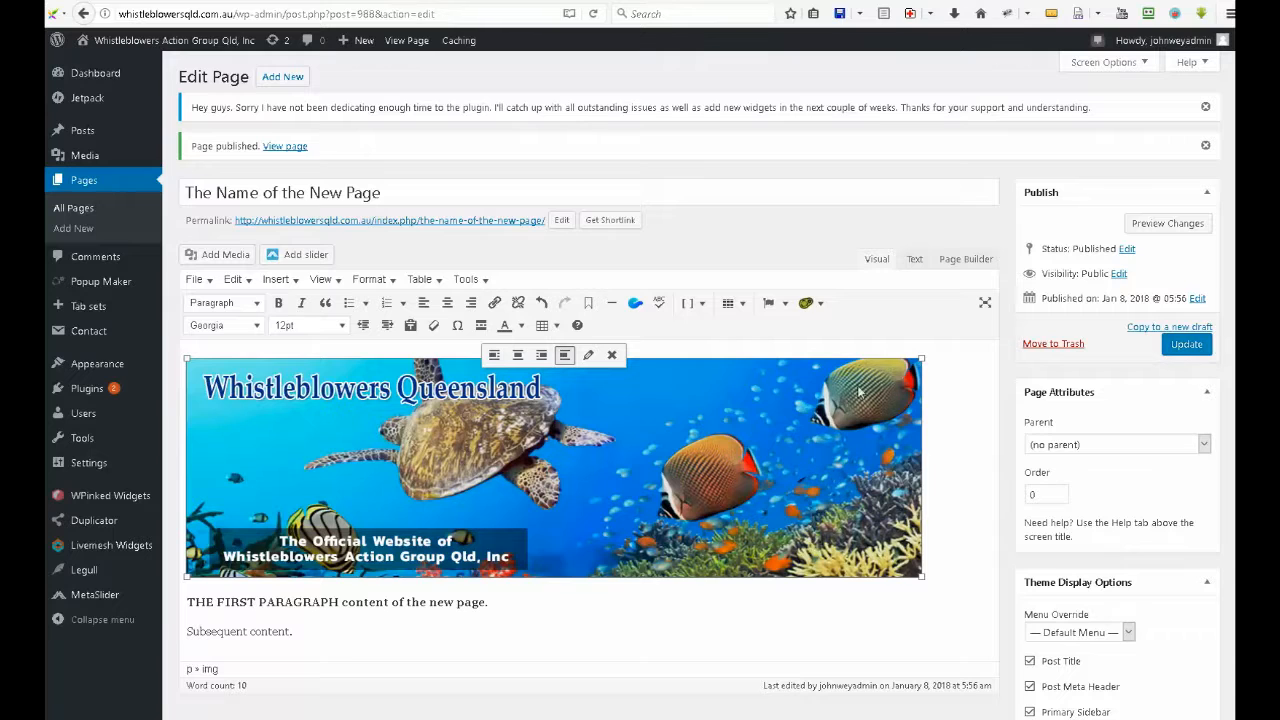
{"action": "left_click", "coordinate": [612, 355]}
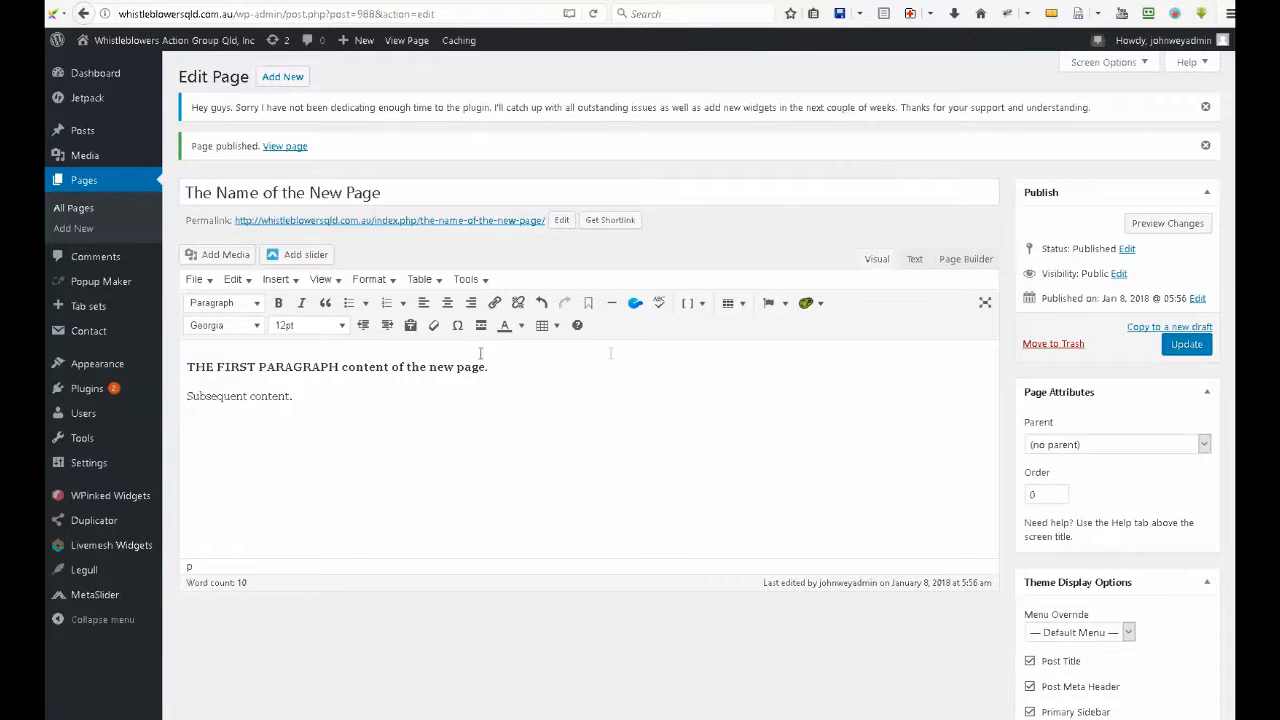
{"action": "key", "text": "Return"}
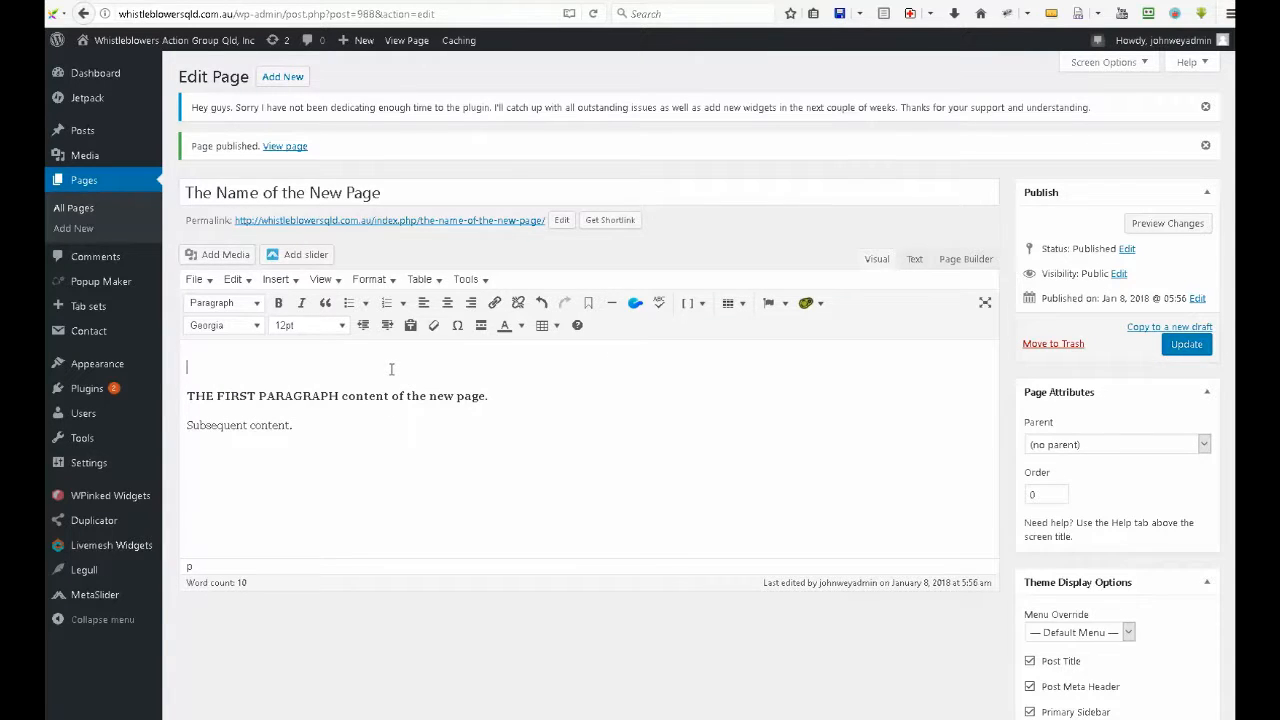
Write "Adding a new image by upload" on the empty line above the first paragraph and erase it again.
{"action": "type", "text": "Adding "}
{"action": "type", "text": "a new image"}
{"action": "type", "text": " from "}
{"action": "type", "text": " by up"}
{"action": "type", "text": "load"}
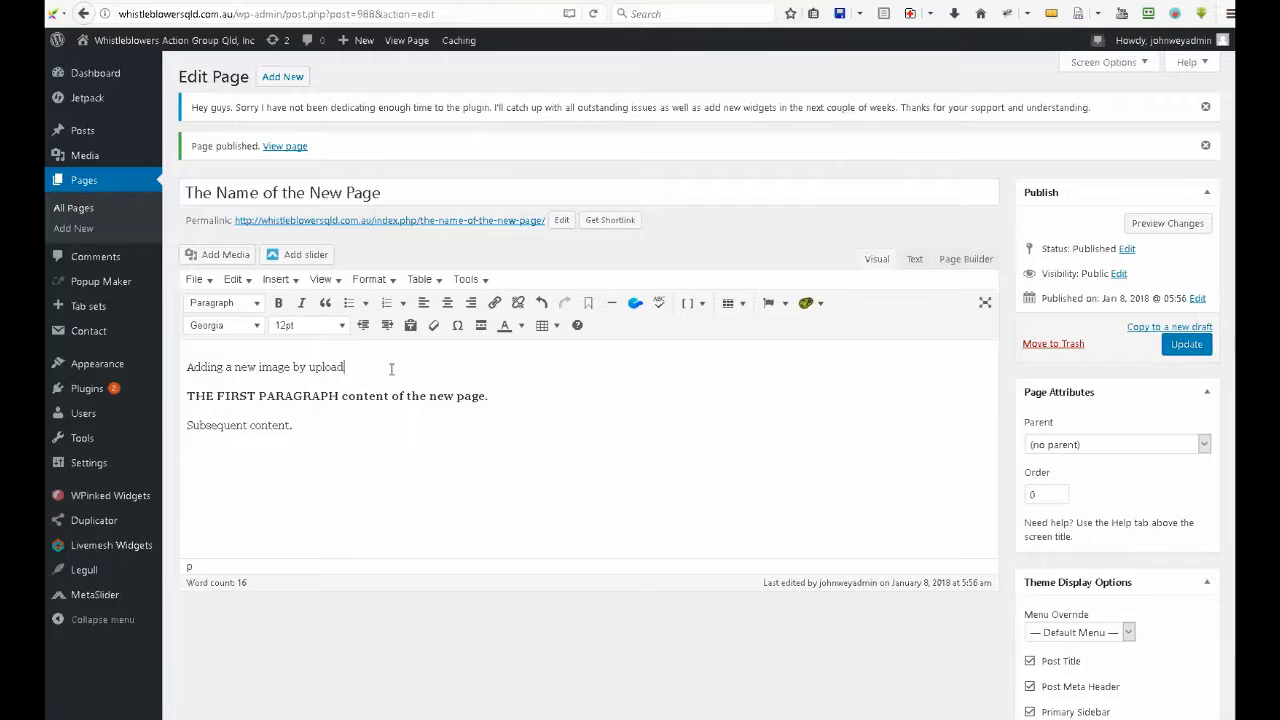
{"action": "key", "text": "BackSpace"}
{"action": "key", "text": "BackSpace"}
{"action": "key", "text": "BackSpace"}
{"action": "key", "text": "BackSpace"}
{"action": "key", "text": "BackSpace"}
{"action": "key", "text": "BackSpace"}
{"action": "key", "text": "BackSpace"}
{"action": "key", "text": "BackSpace"}
{"action": "key", "text": "BackSpace"}
{"action": "key", "text": "BackSpace"}
{"action": "key", "text": "BackSpace"}
{"action": "key", "text": "BackSpace"}
{"action": "key", "text": "BackSpace"}
{"action": "key", "text": "BackSpace"}
{"action": "key", "text": "BackSpace"}
{"action": "key", "text": "BackSpace"}
{"action": "key", "text": "BackSpace"}
{"action": "key", "text": "BackSpace"}
{"action": "key", "text": "BackSpace"}
{"action": "key", "text": "BackSpace"}
{"action": "key", "text": "BackSpace"}
{"action": "key", "text": "BackSpace"}
{"action": "key", "text": "BackSpace"}
{"action": "key", "text": "BackSpace"}
{"action": "key", "text": "BackSpace"}
{"action": "key", "text": "BackSpace"}
{"action": "key", "text": "BackSpace"}
{"action": "key", "text": "BackSpace"}
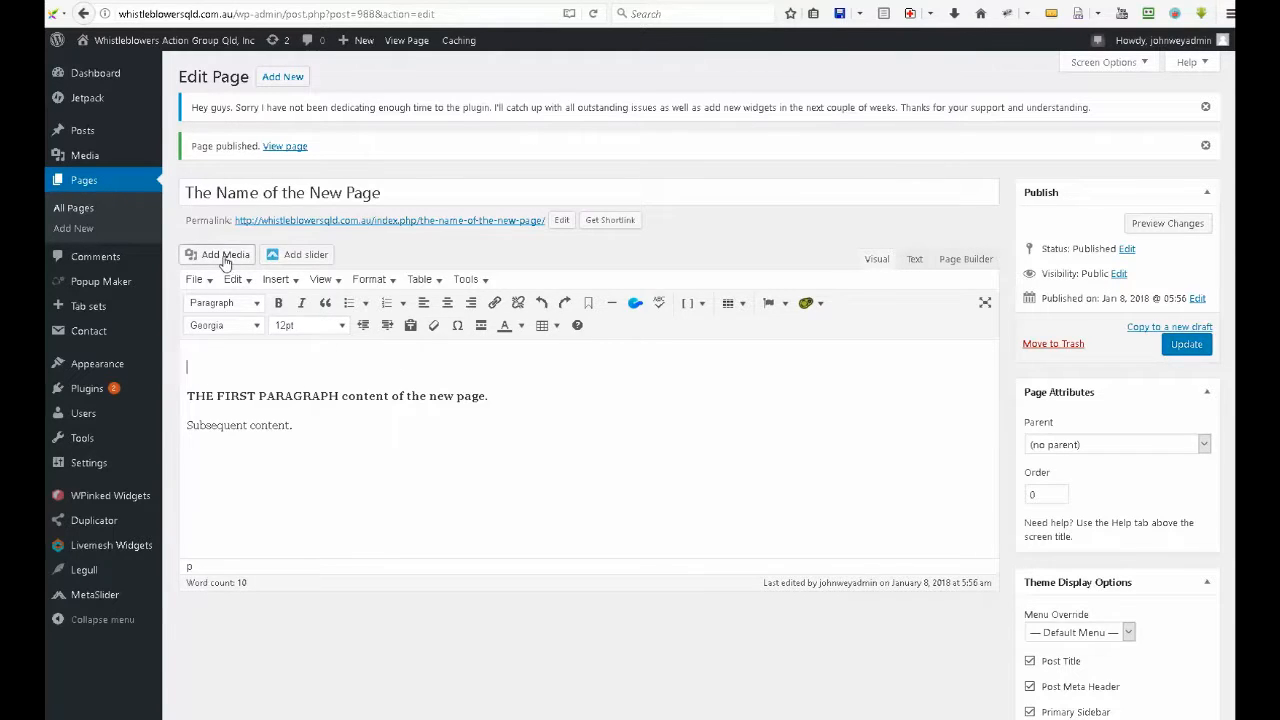
Upload FBprofile-dadda-05_THB222px.jpg from the computer's Pictures folder and insert it on the empty line above the first paragraph.
{"action": "left_click", "coordinate": [220, 256]}
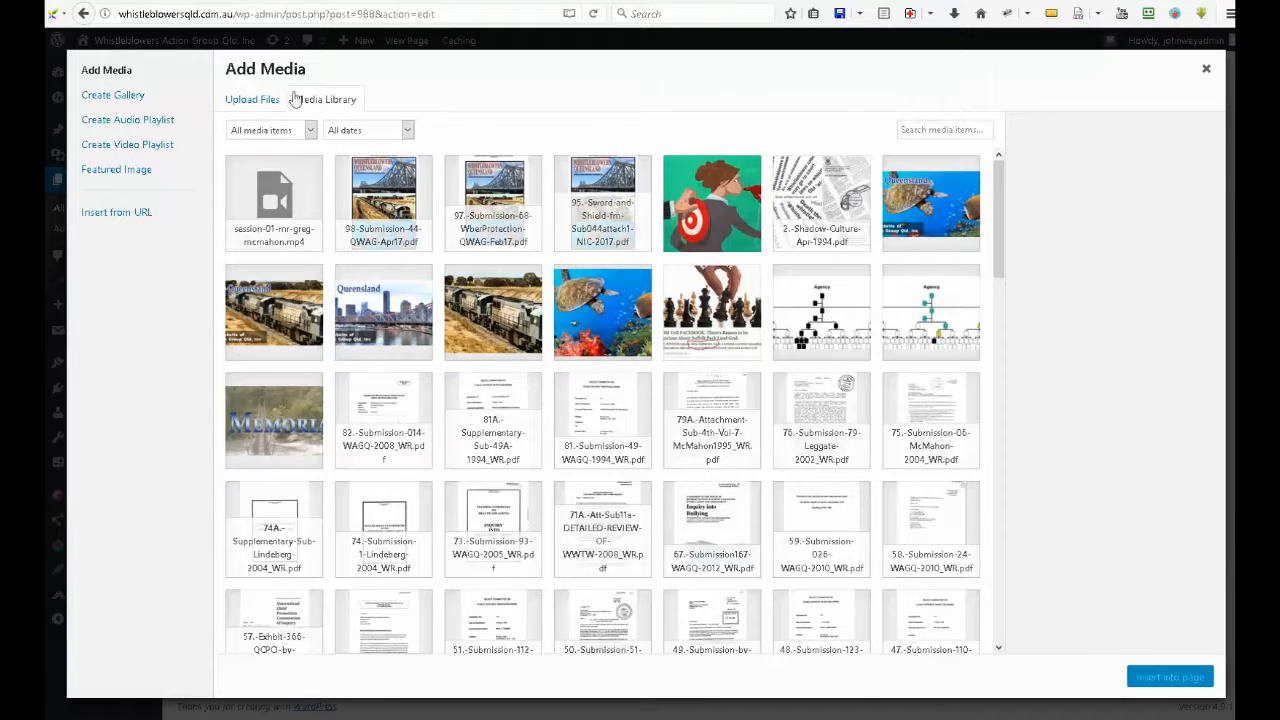
{"action": "left_click", "coordinate": [253, 102]}
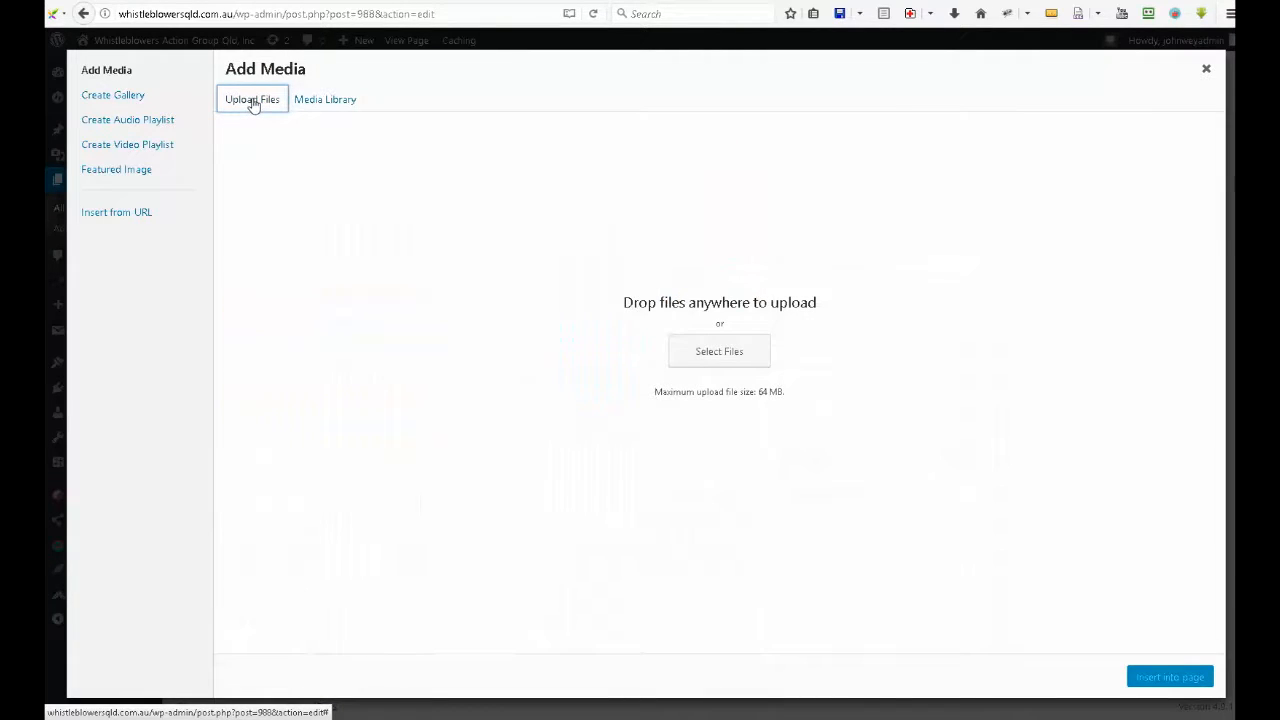
{"action": "left_click", "coordinate": [736, 352]}
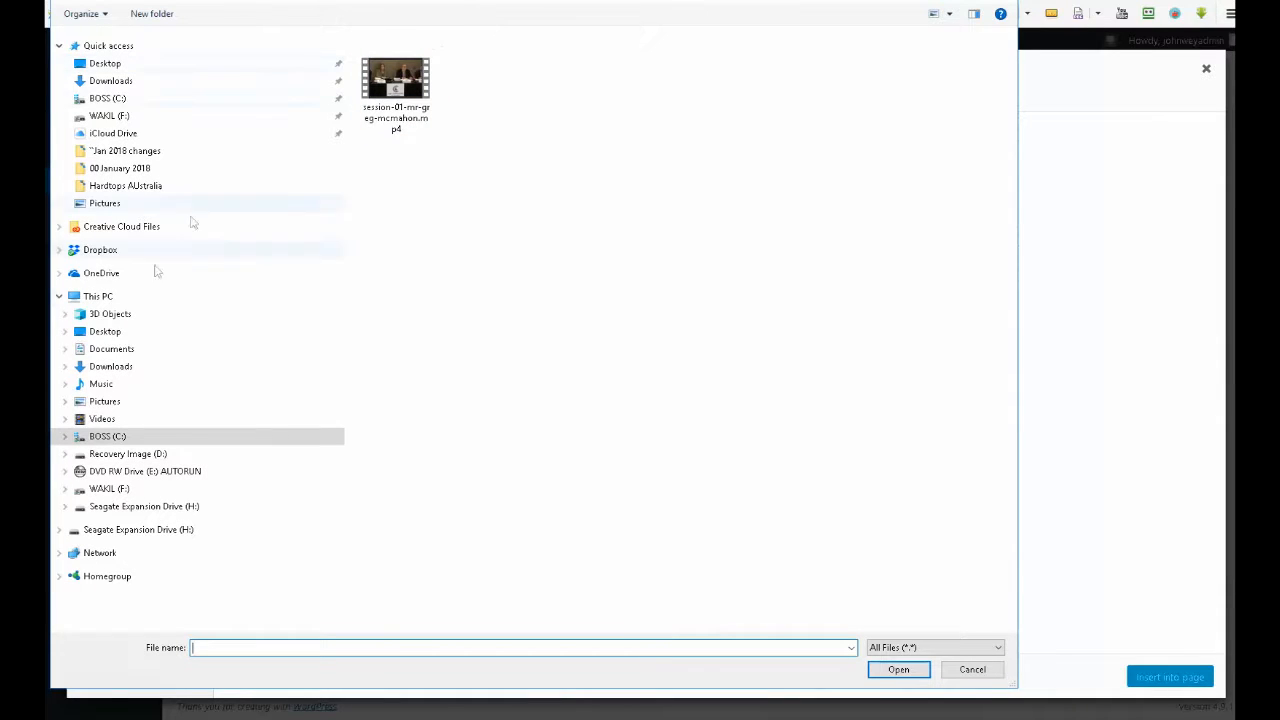
{"action": "left_click", "coordinate": [101, 403]}
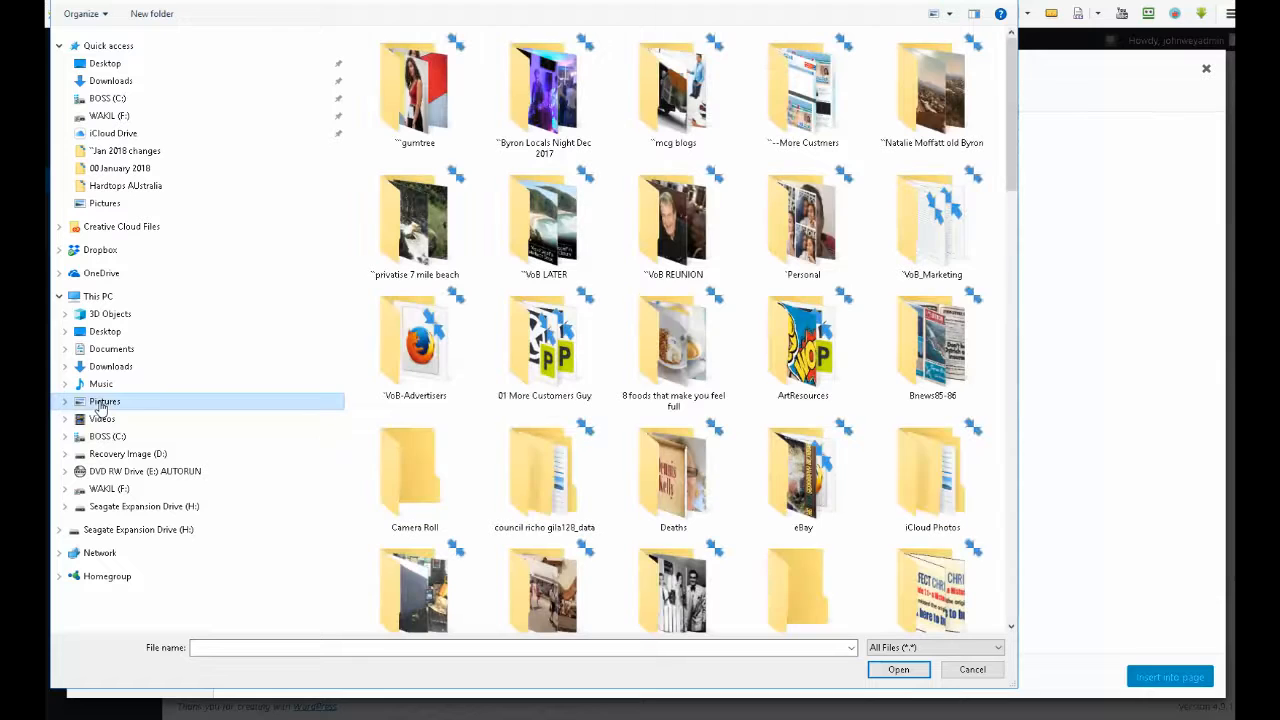
{"action": "left_click", "coordinate": [672, 318]}
{"action": "scroll", "coordinate": [675, 382], "scroll_direction": "down", "scroll_amount": 3}
{"action": "scroll", "coordinate": [675, 382], "scroll_direction": "down", "scroll_amount": 5}
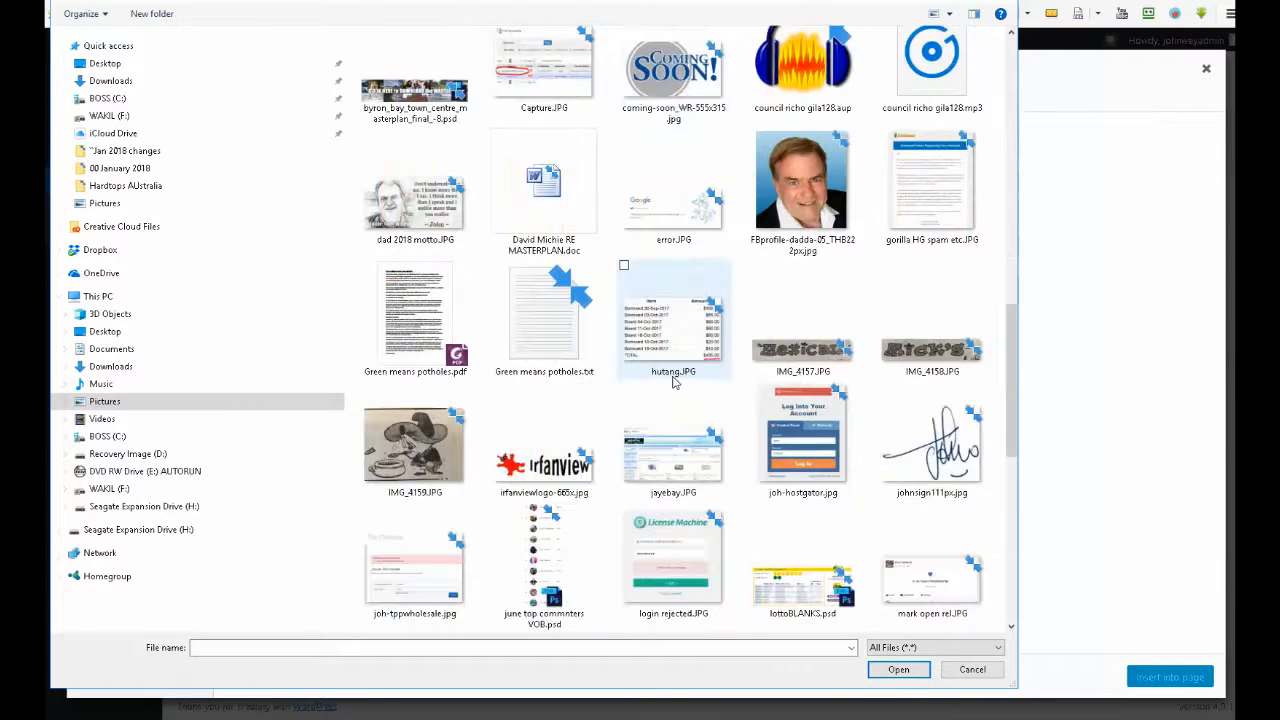
{"action": "left_click", "coordinate": [818, 208]}
{"action": "double_click", "coordinate": [818, 208]}
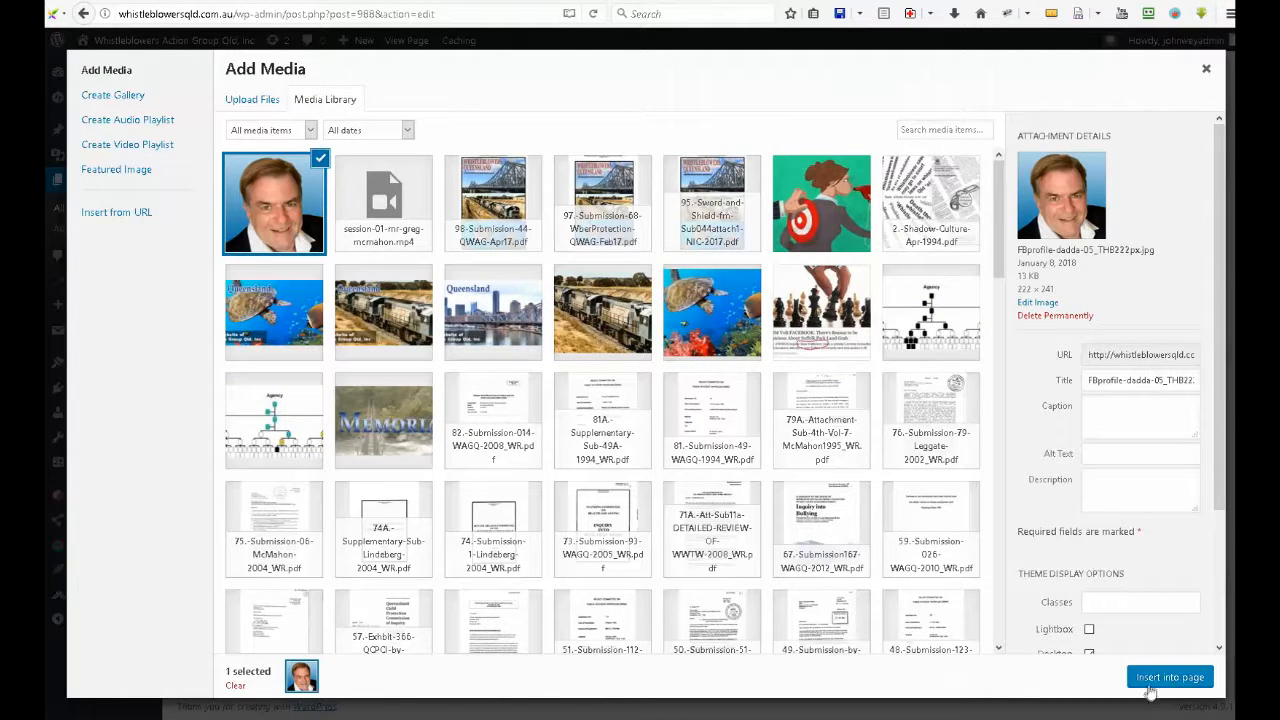
{"action": "left_click", "coordinate": [1150, 682]}
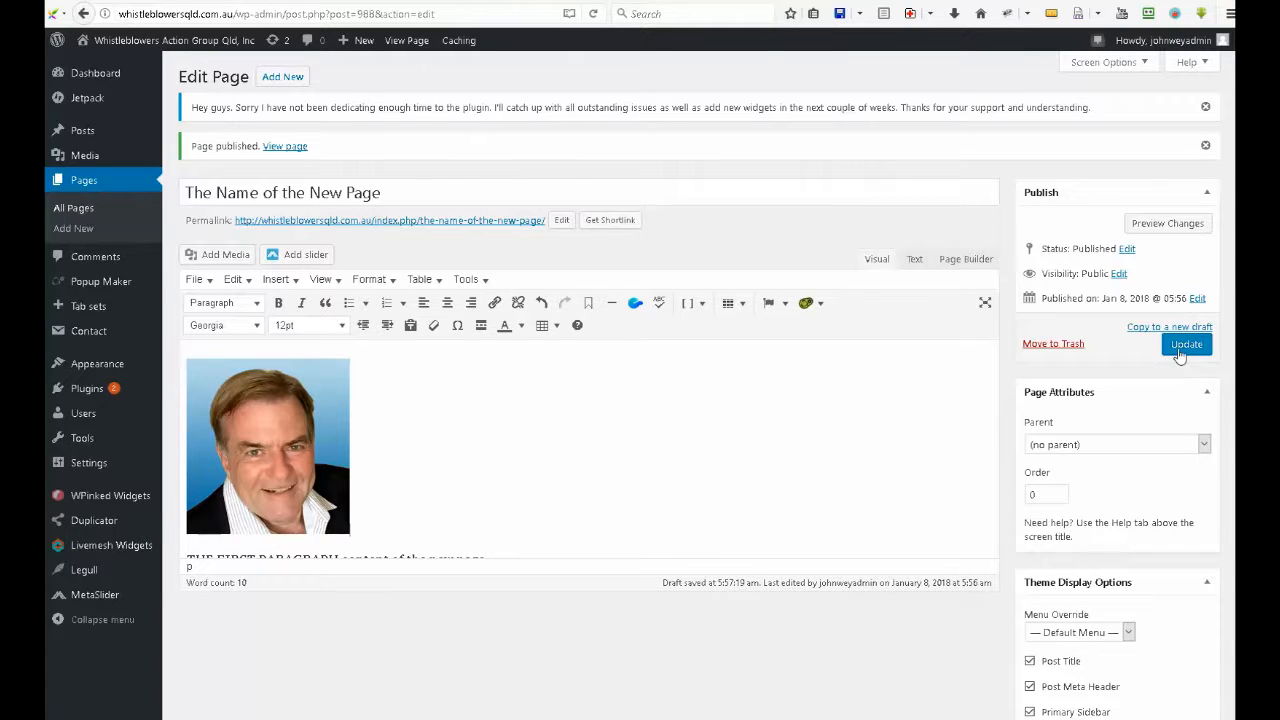
Update the page with the uploaded image and view the published page on the site.
{"action": "left_click", "coordinate": [1180, 345]}
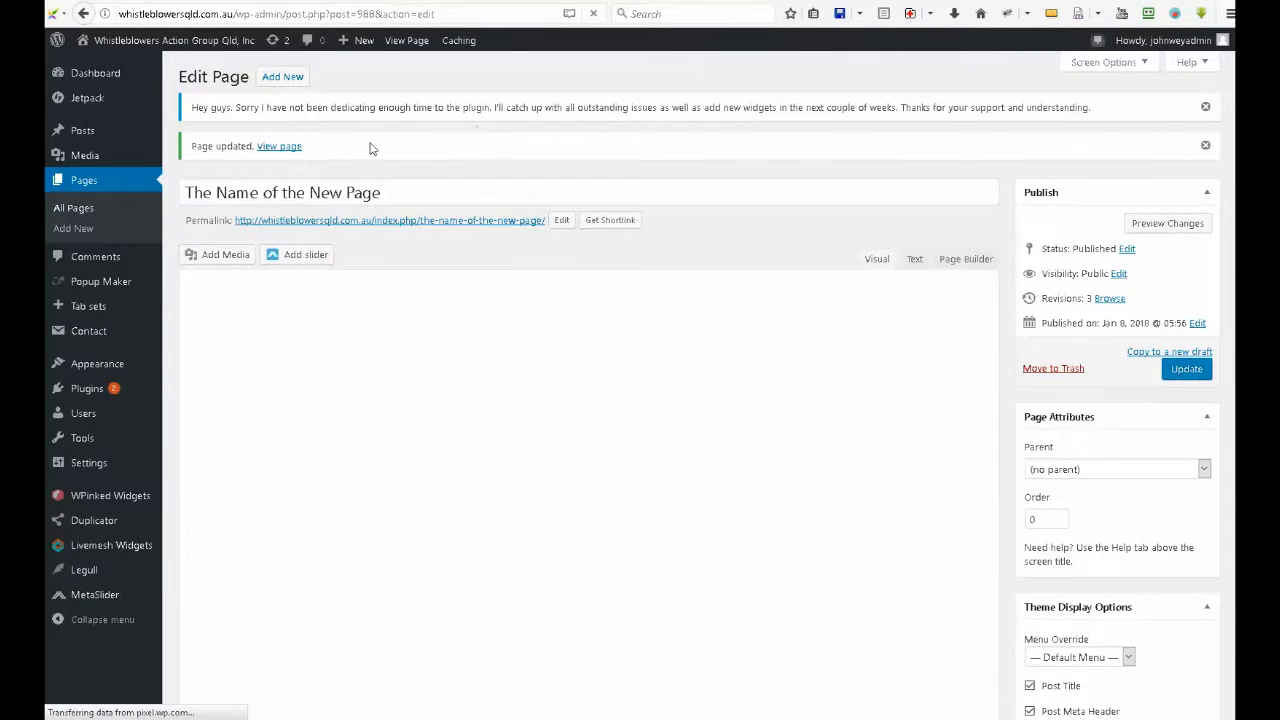
{"action": "left_click", "coordinate": [280, 147]}
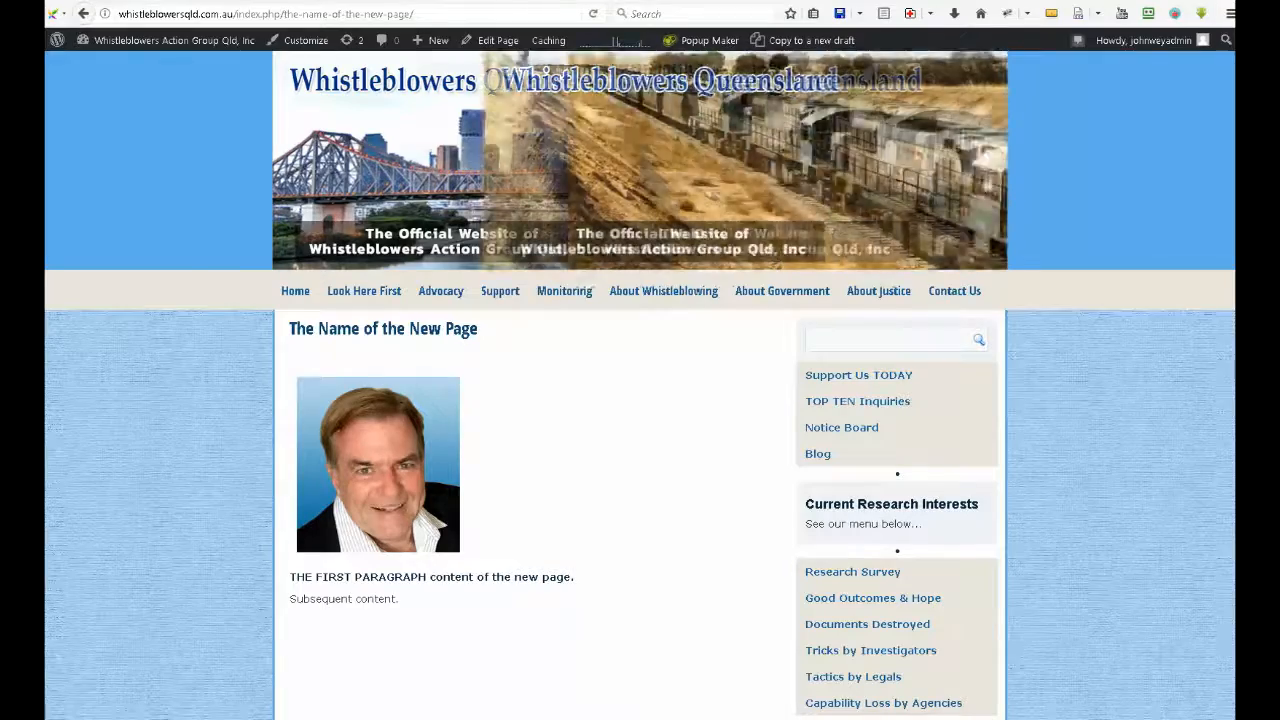
Log out of the WordPress admin account from the published page.
{"action": "mouse_move", "coordinate": [1168, 42]}
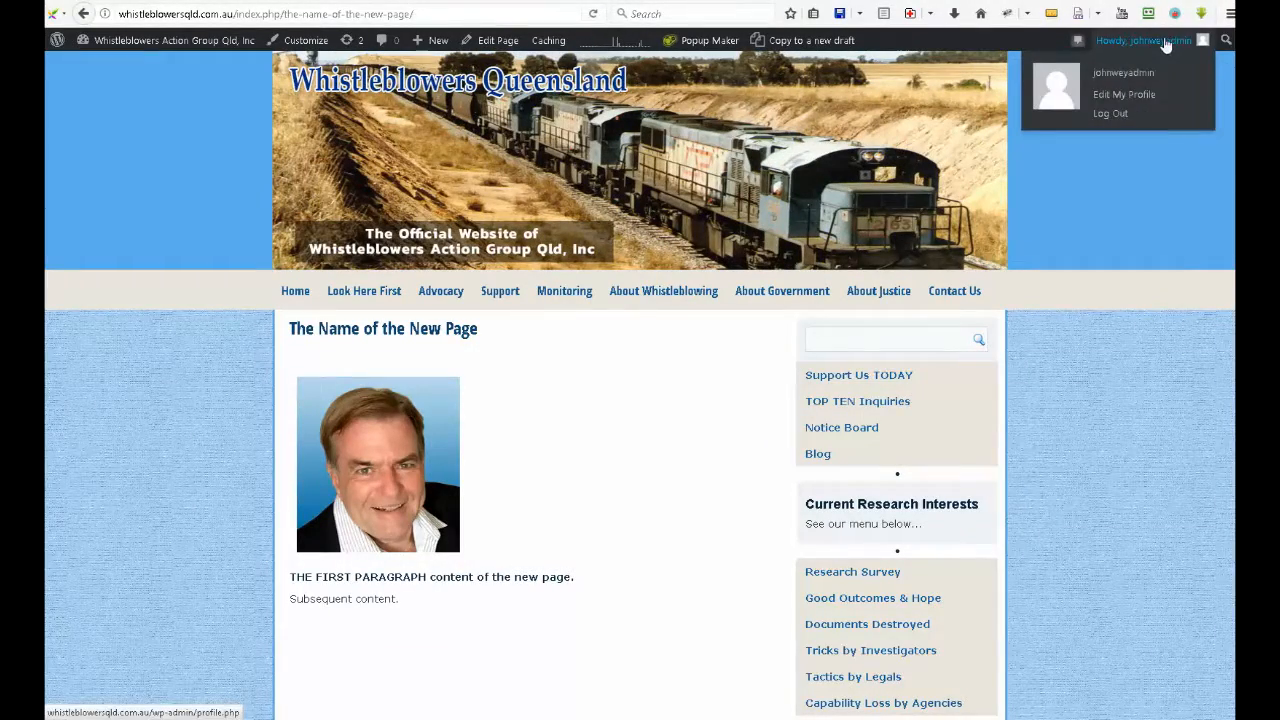
{"action": "left_click", "coordinate": [1112, 114]}
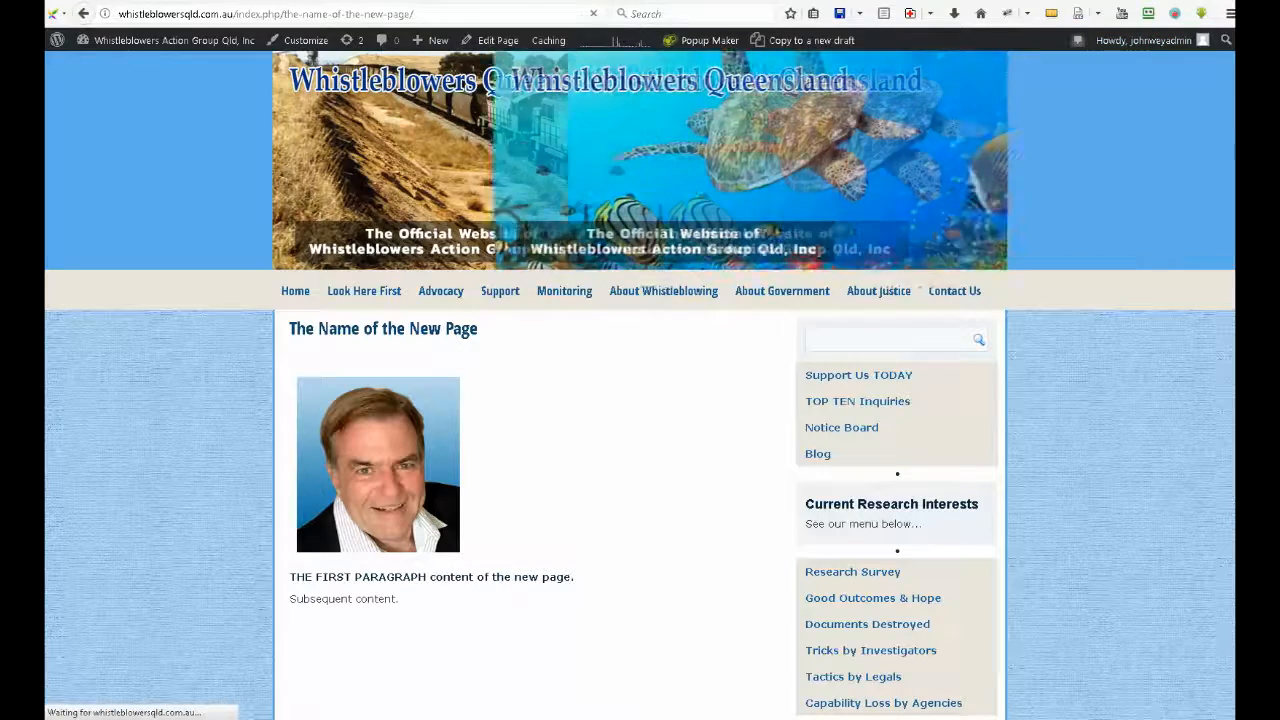